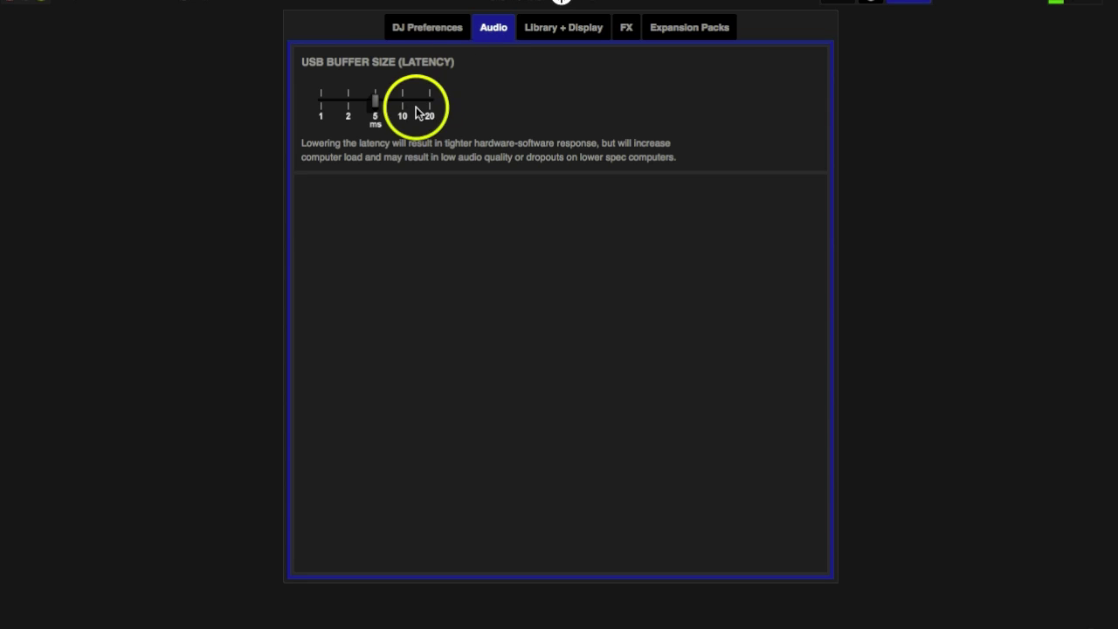
- Move from the DJ Preferences back to the Audio latency settings
{"action": "left_click", "coordinate": [435, 36]}
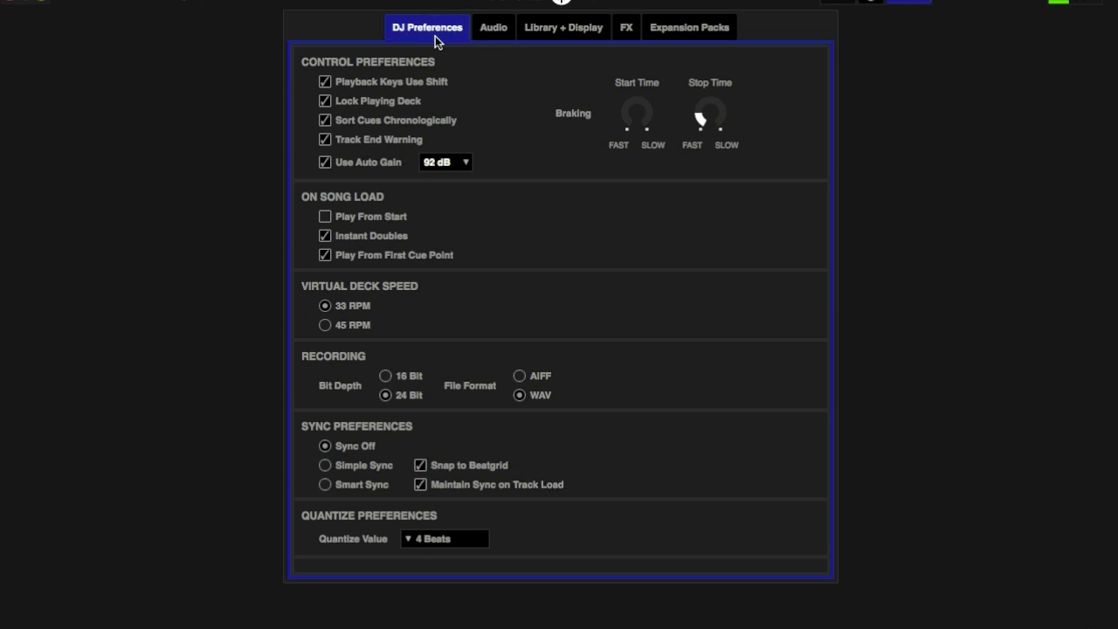
{"action": "left_click", "coordinate": [472, 38]}
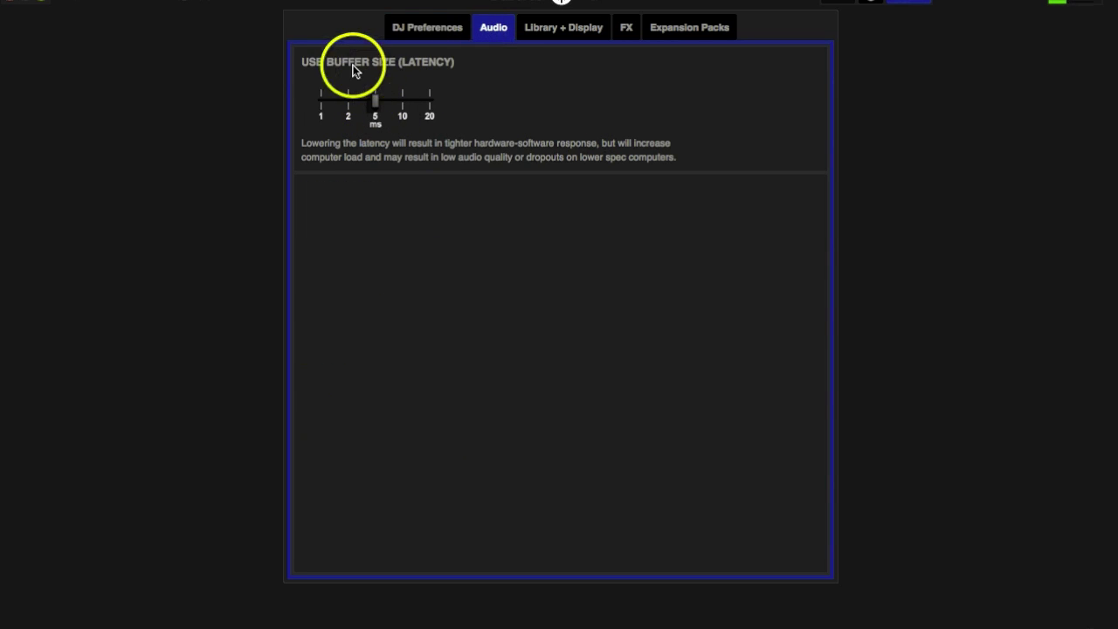
{"action": "left_click", "coordinate": [354, 61]}
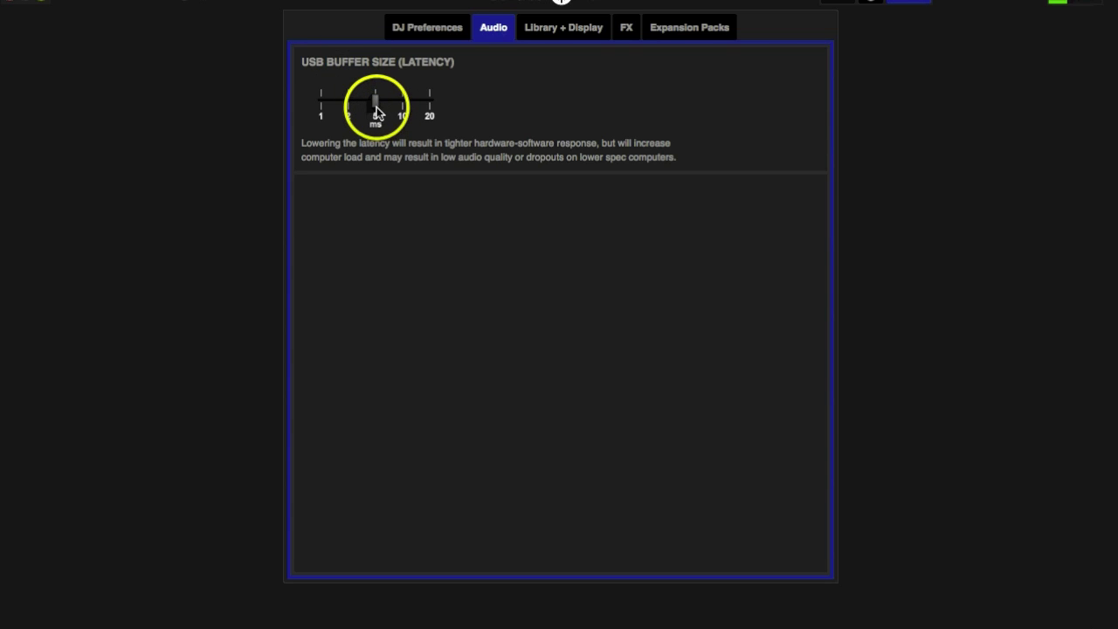
- Try USB buffer sizes of 2 ms and 10 ms, then apply the buffer at 5 ms
{"action": "left_click_drag", "start_coordinate": [377, 103], "coordinate": [354, 107]}
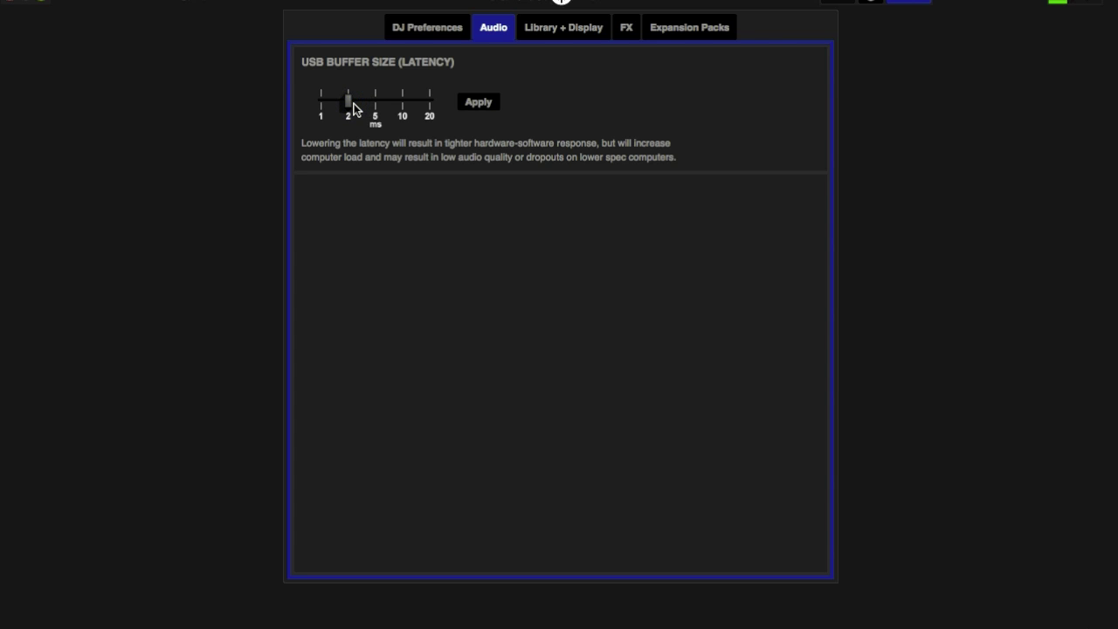
{"action": "left_click_drag", "start_coordinate": [353, 108], "coordinate": [381, 104]}
{"action": "left_click_drag", "start_coordinate": [381, 104], "coordinate": [405, 102]}
{"action": "left_click_drag", "start_coordinate": [405, 102], "coordinate": [378, 104]}
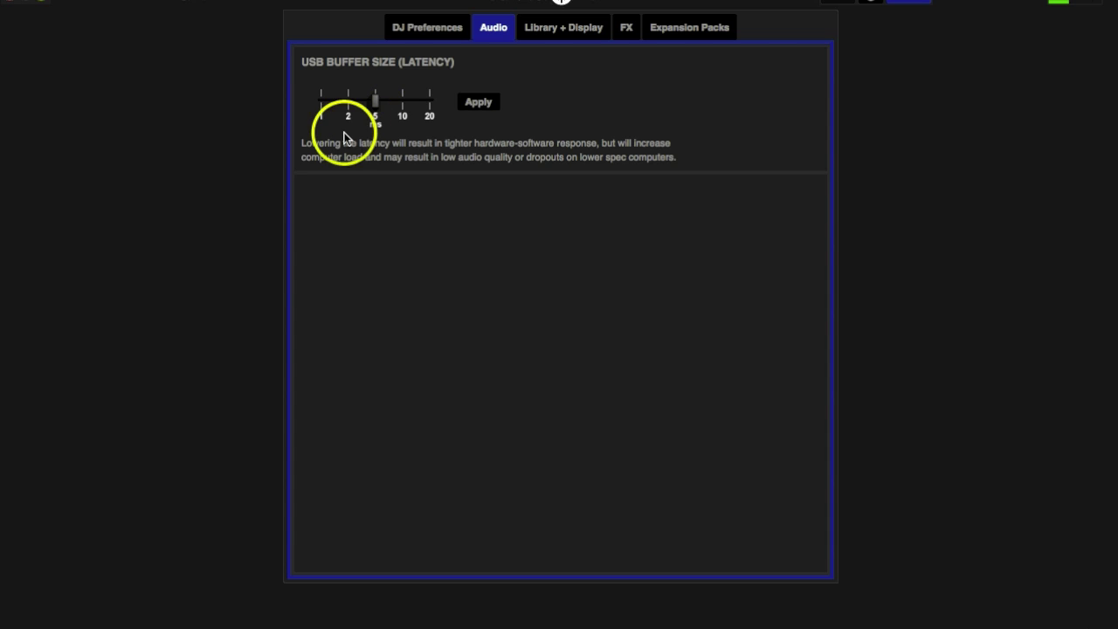
{"action": "left_click", "coordinate": [346, 109]}
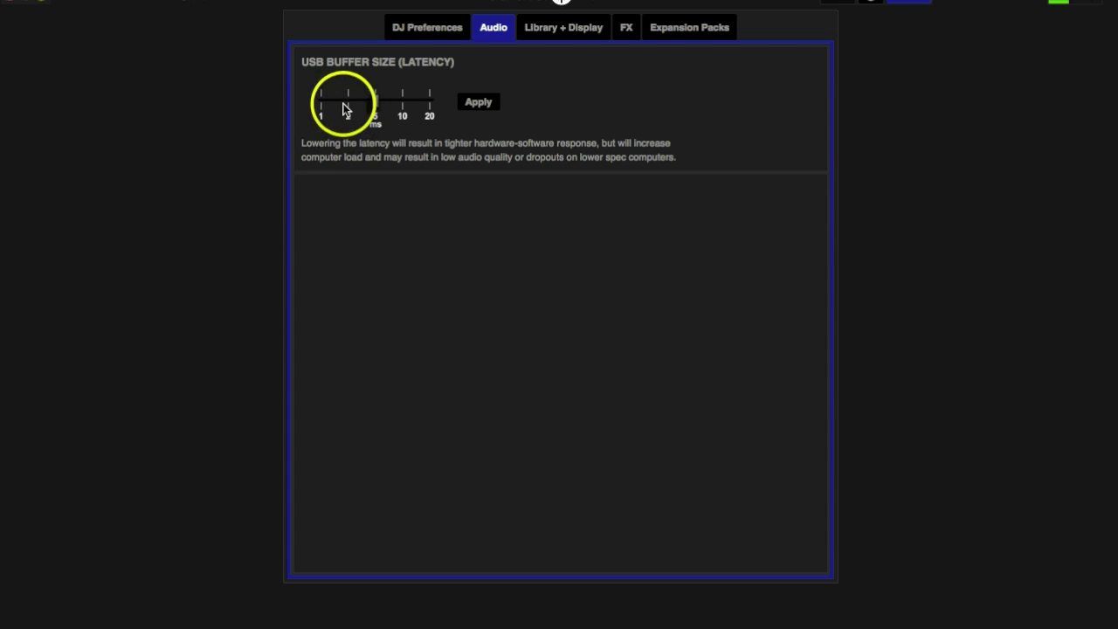
{"action": "left_click", "coordinate": [407, 109]}
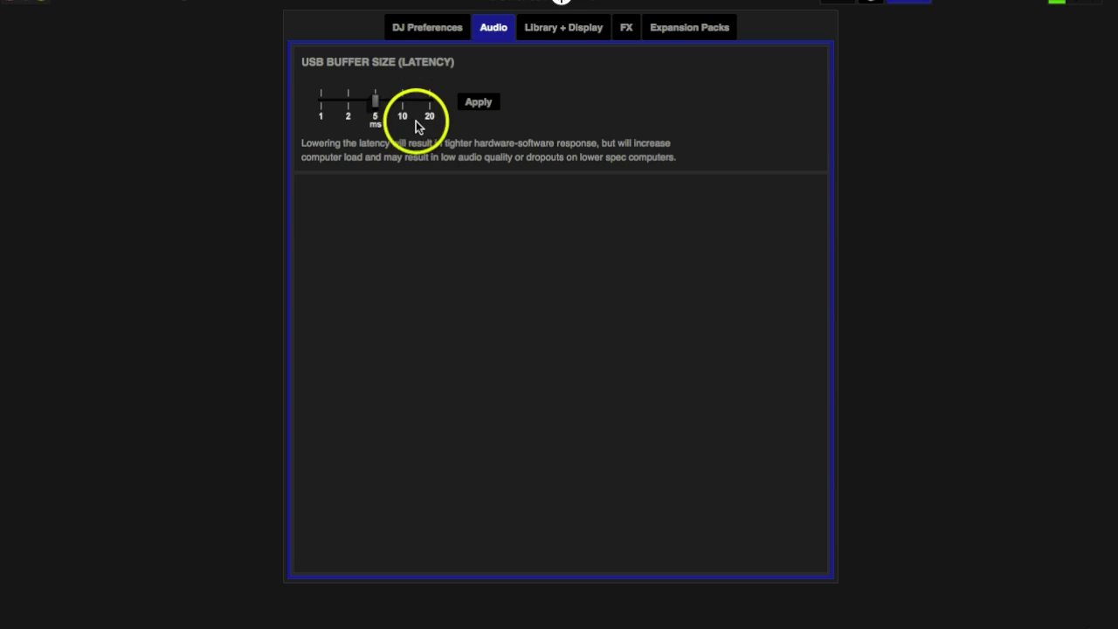
{"action": "mouse_move", "coordinate": [418, 125]}
{"action": "left_mouse_down"}
{"action": "mouse_move", "coordinate": [374, 98]}
{"action": "mouse_move", "coordinate": [376, 112]}
{"action": "mouse_move", "coordinate": [434, 122]}
{"action": "left_mouse_up"}
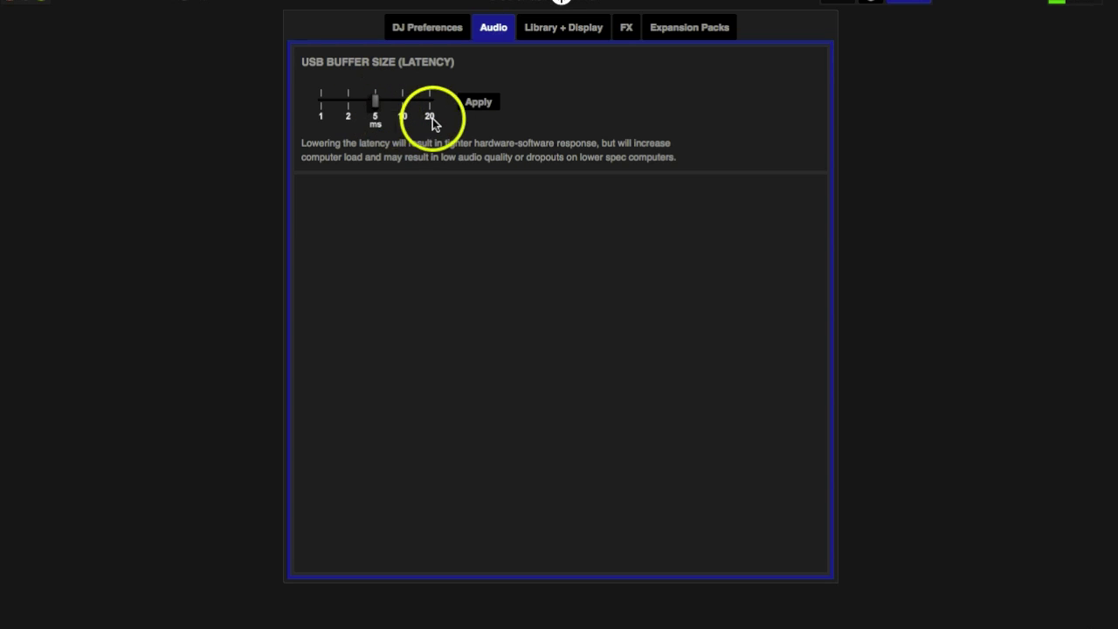
{"action": "left_click", "coordinate": [480, 102]}
- Toggle Show iTunes Library in the Library + Display preferences and view the library
{"action": "left_click", "coordinate": [556, 33]}
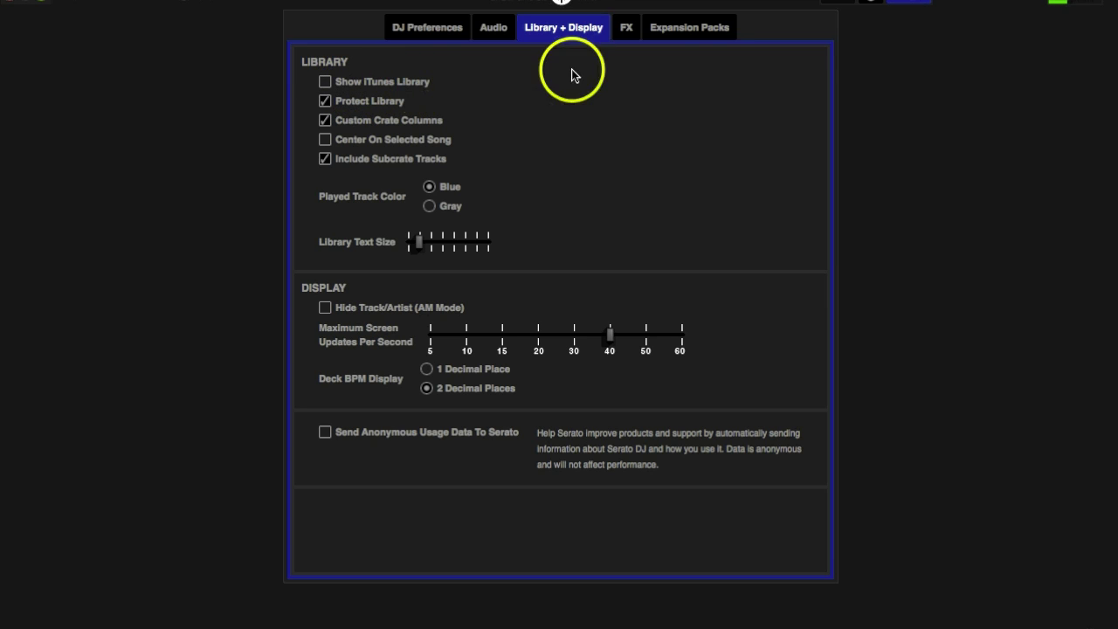
{"action": "left_click", "coordinate": [326, 81]}
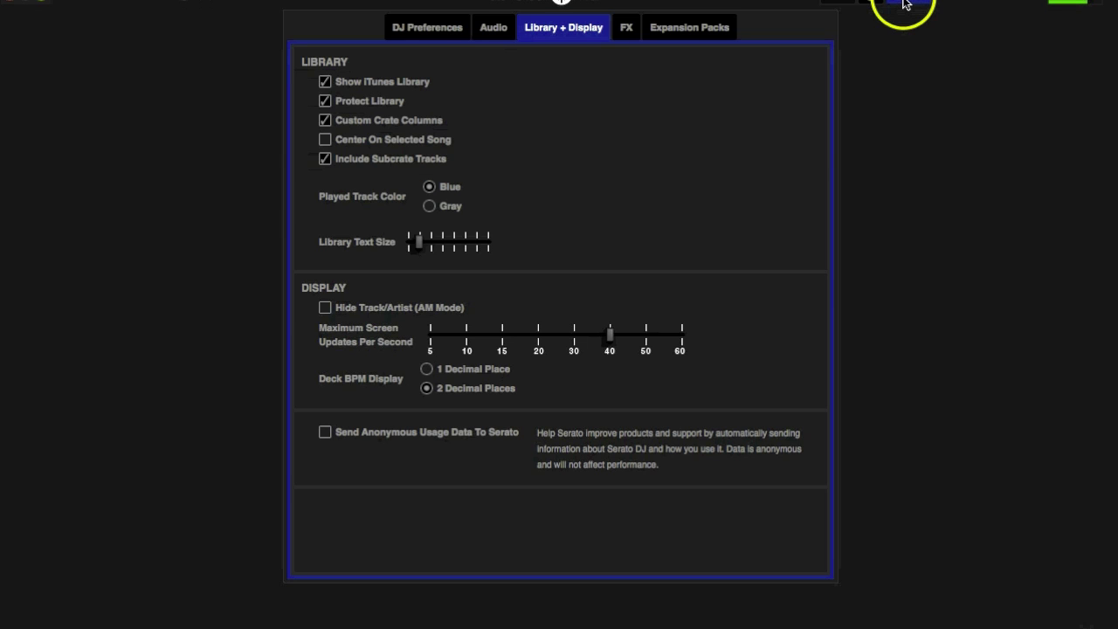
{"action": "left_click", "coordinate": [906, 4]}
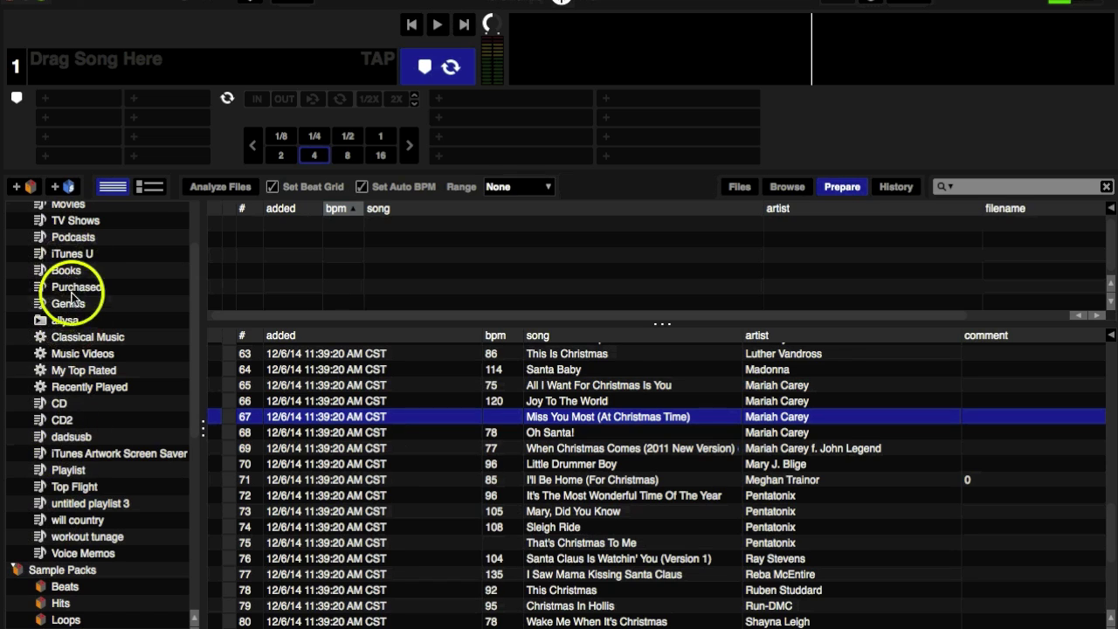
- Reopen and close the preferences twice to compare the crate list
{"action": "left_click", "coordinate": [909, 3]}
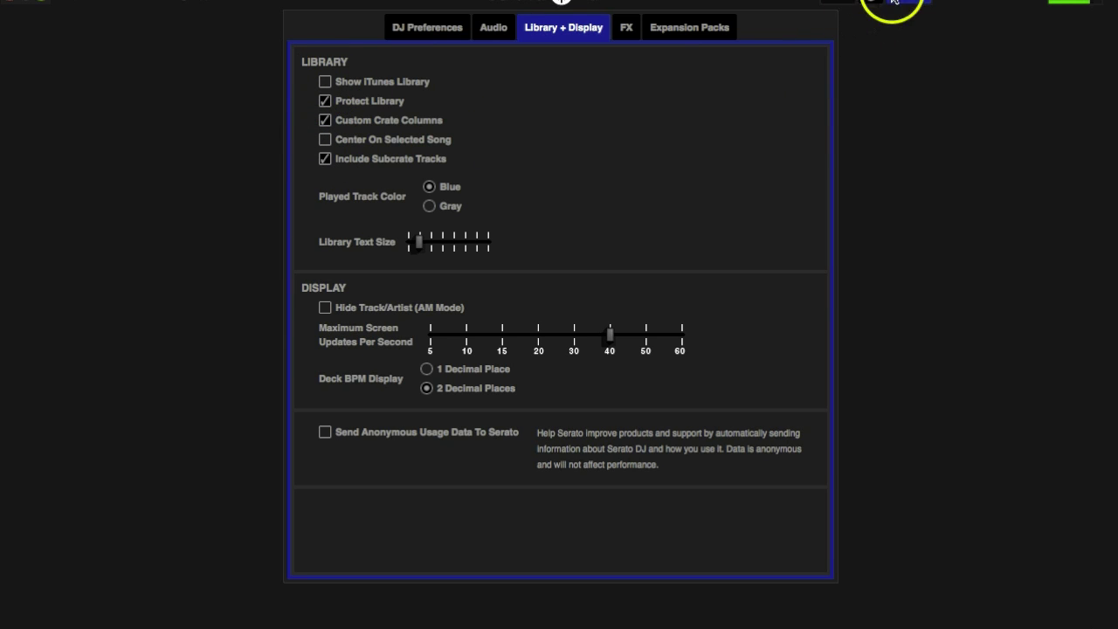
{"action": "left_click", "coordinate": [911, 3]}
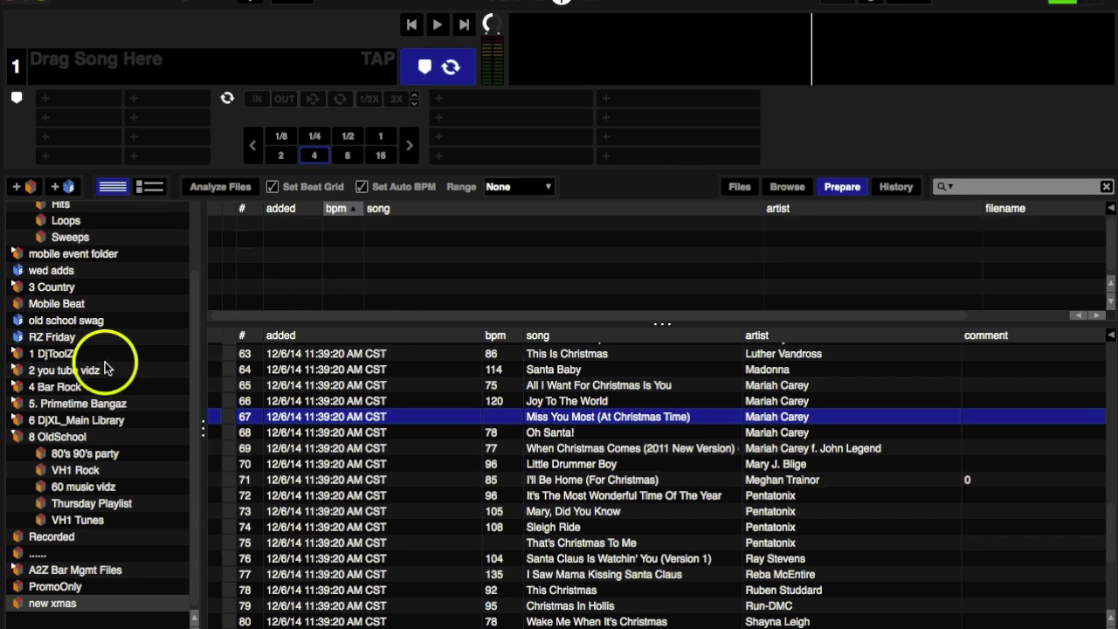
{"action": "left_click", "coordinate": [909, 5]}
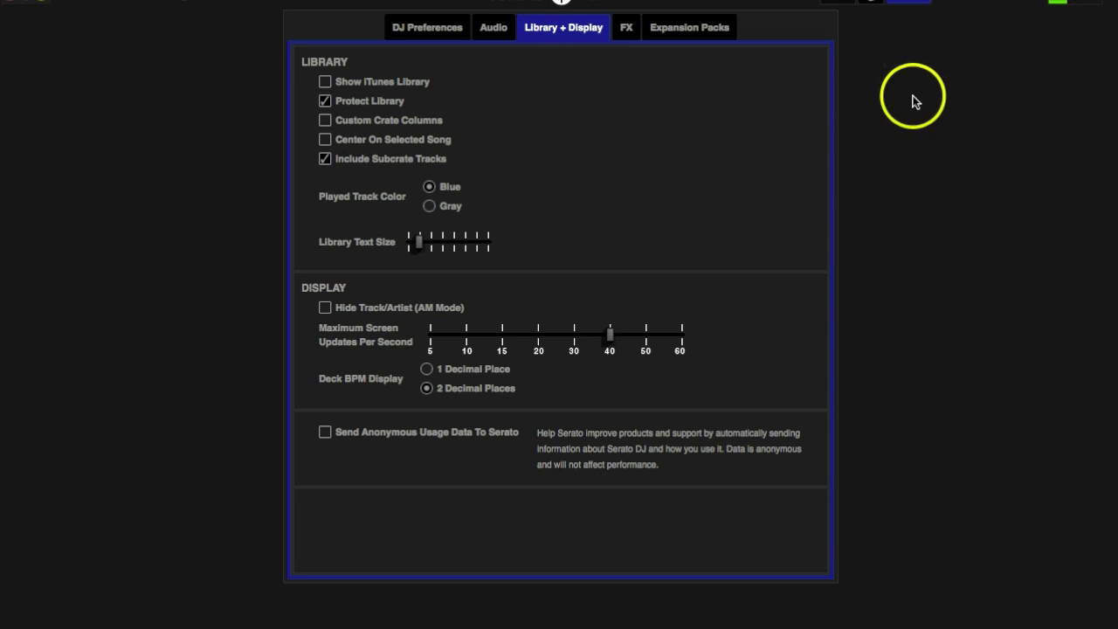
{"action": "left_click", "coordinate": [909, 3]}
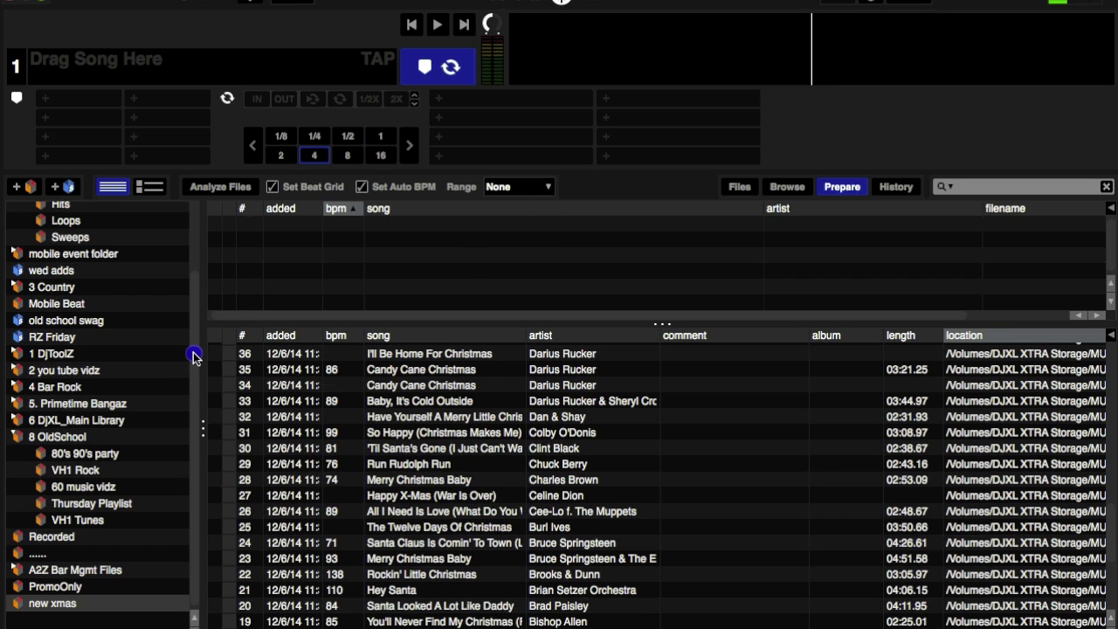
- Browse All..., mobile event folder, old school swag, VH1 Rock and Thursday Playlist, ending on 5. Primetime Bangaz
{"action": "scroll", "coordinate": [192, 352], "scroll_direction": "up", "scroll_amount": 3}
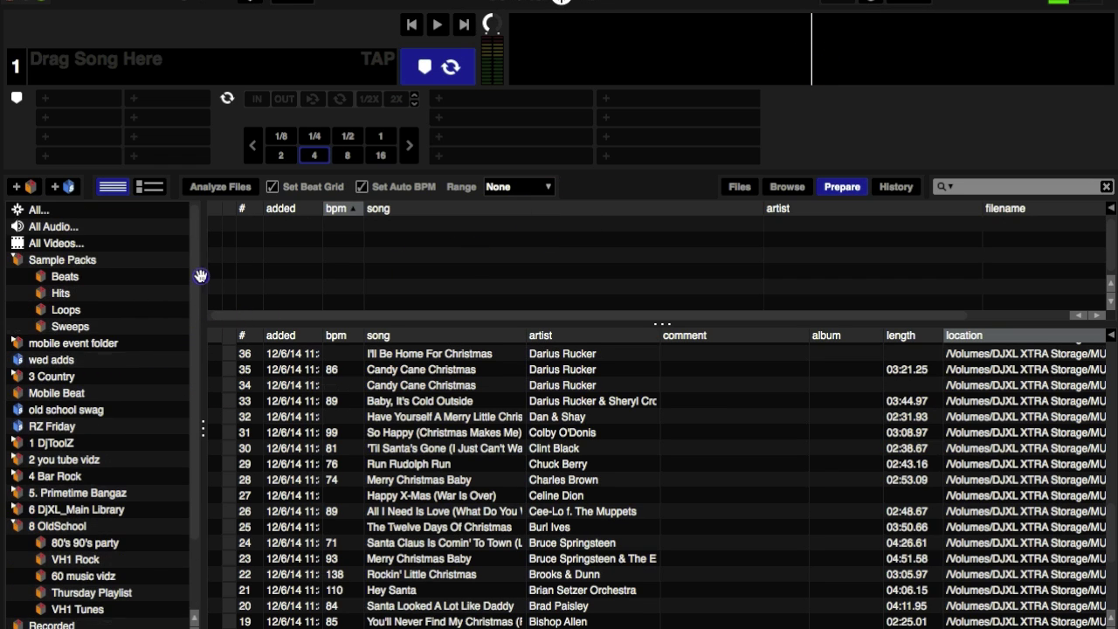
{"action": "left_click", "coordinate": [109, 215]}
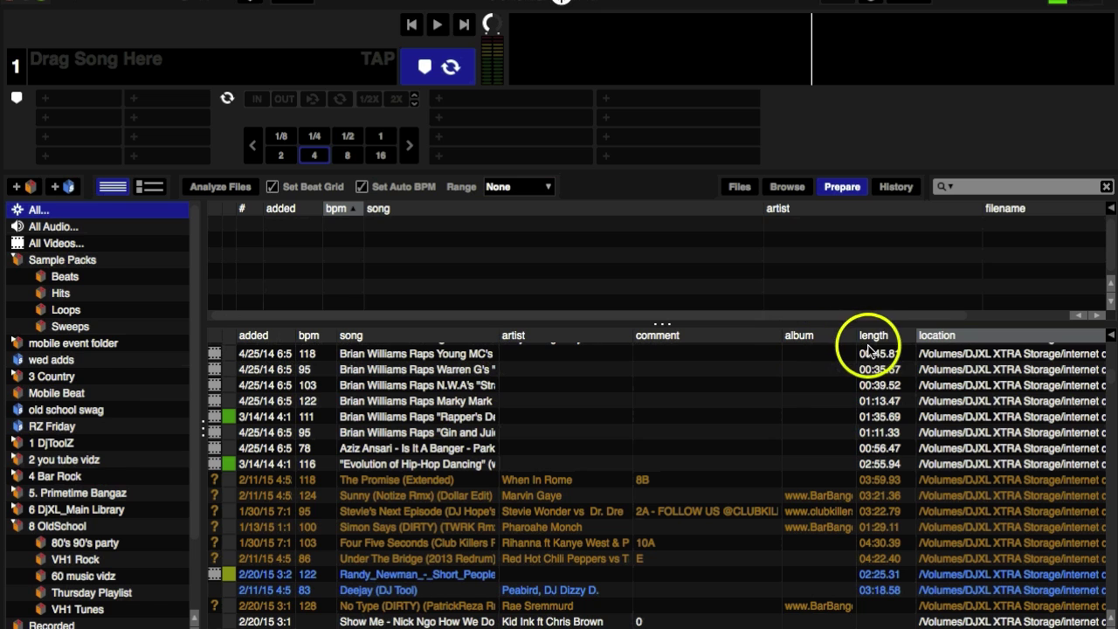
{"action": "left_click", "coordinate": [70, 344]}
{"action": "left_click", "coordinate": [65, 410]}
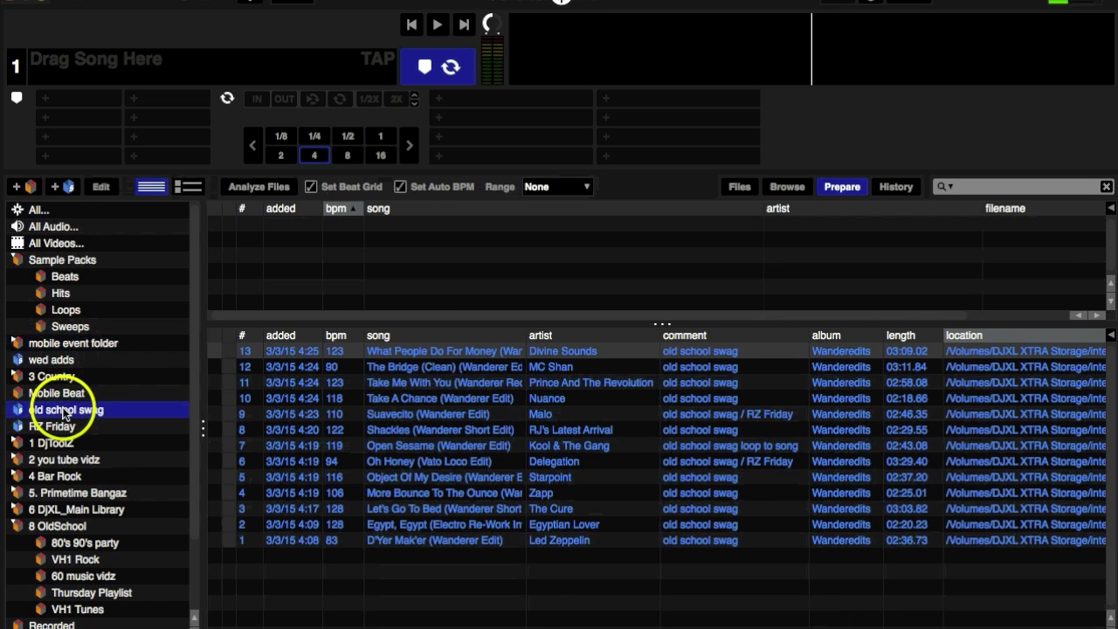
{"action": "left_click", "coordinate": [59, 493]}
{"action": "left_click", "coordinate": [73, 562]}
{"action": "left_click", "coordinate": [83, 594]}
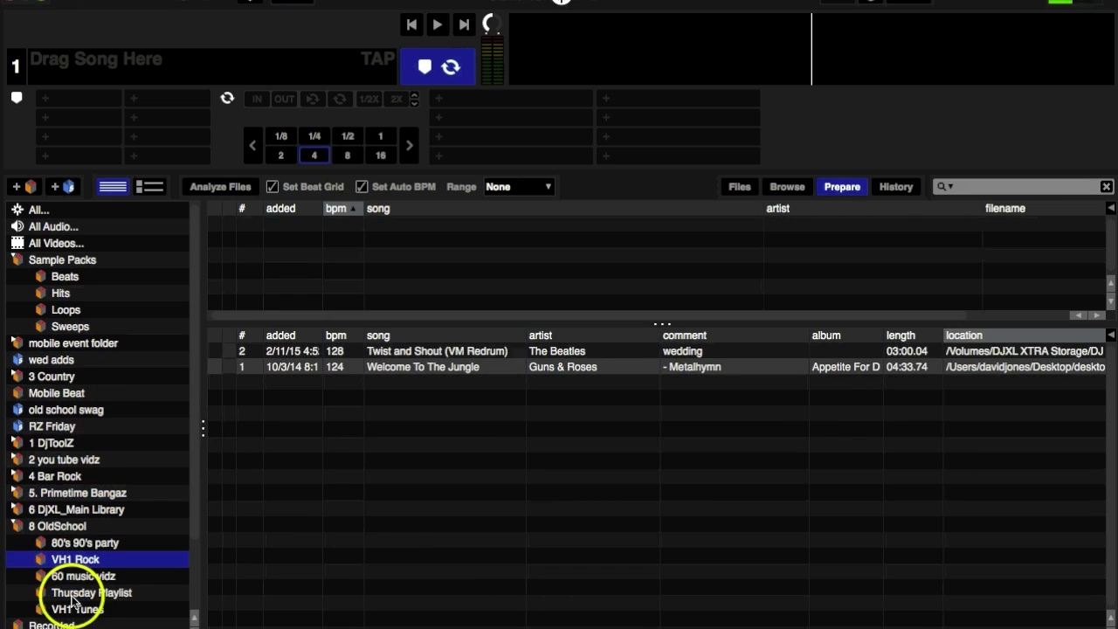
{"action": "left_click", "coordinate": [67, 495]}
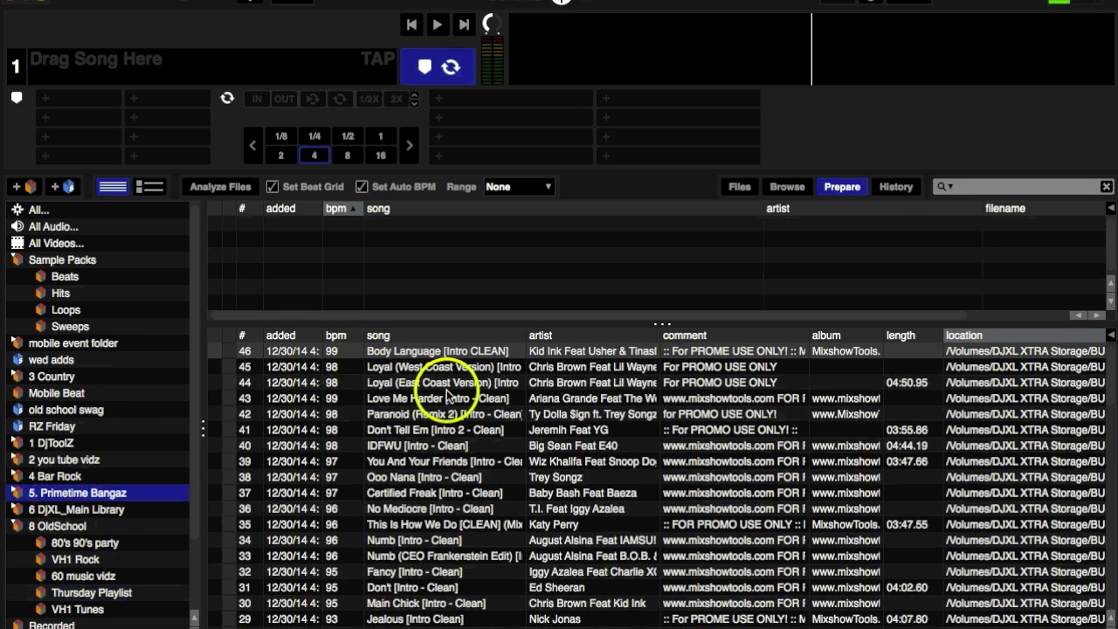
- Tick and then untick Custom Crate Columns in Library + Display, then close preferences
{"action": "left_click", "coordinate": [909, 7]}
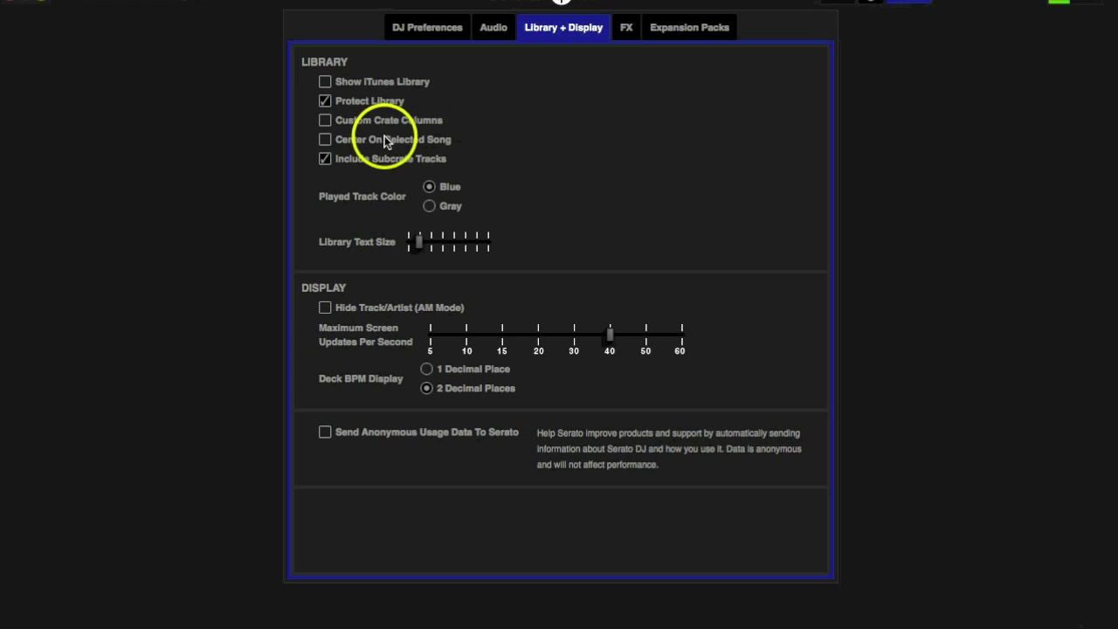
{"action": "left_click", "coordinate": [329, 123]}
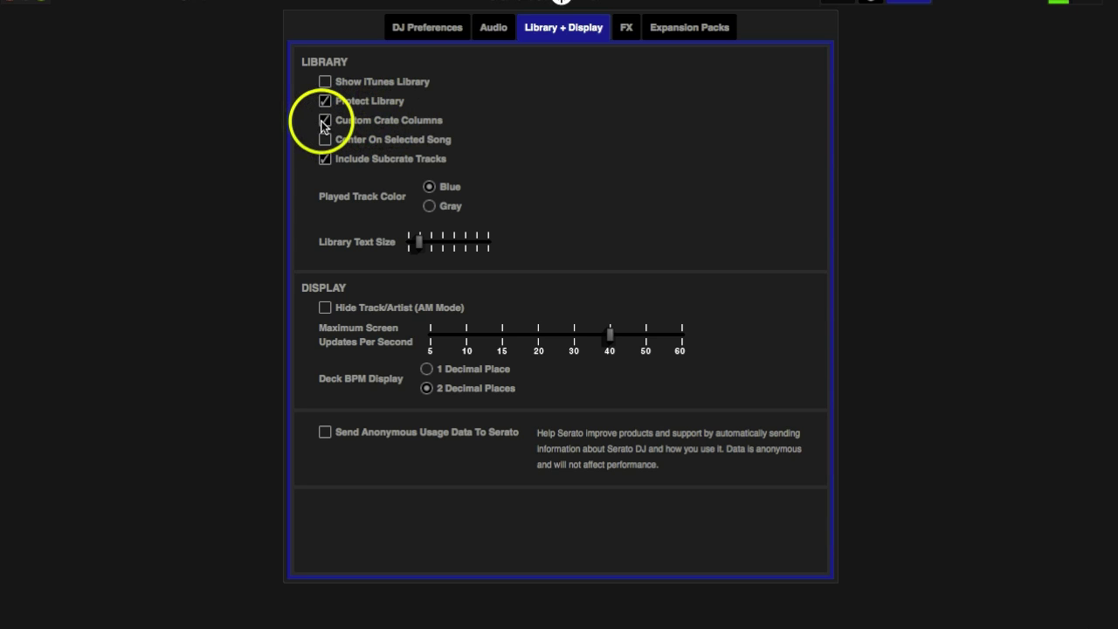
{"action": "left_click", "coordinate": [324, 122]}
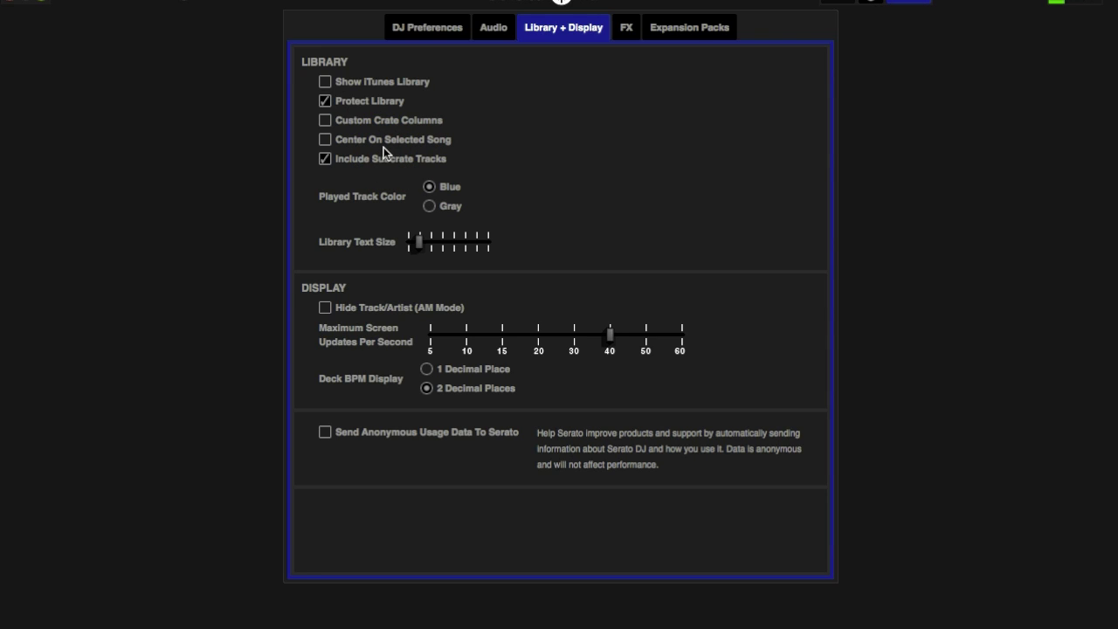
{"action": "left_click", "coordinate": [909, 9]}
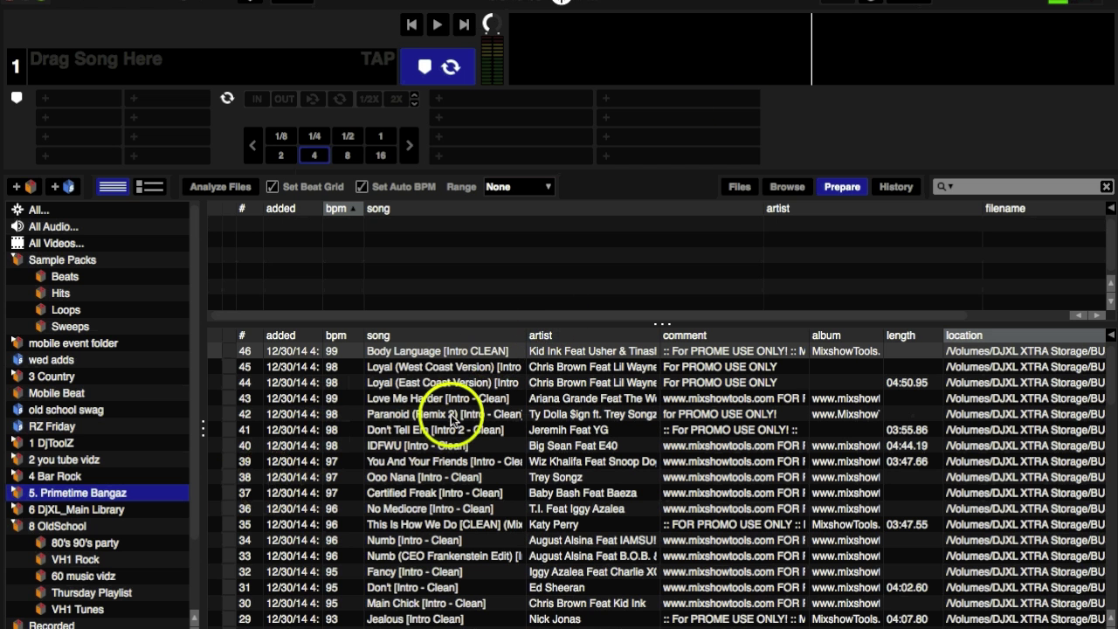
- Arrow through the Primetime Bangaz tracks from IDFWU back to Love Me Harder, then check preferences
{"action": "left_click", "coordinate": [452, 448]}
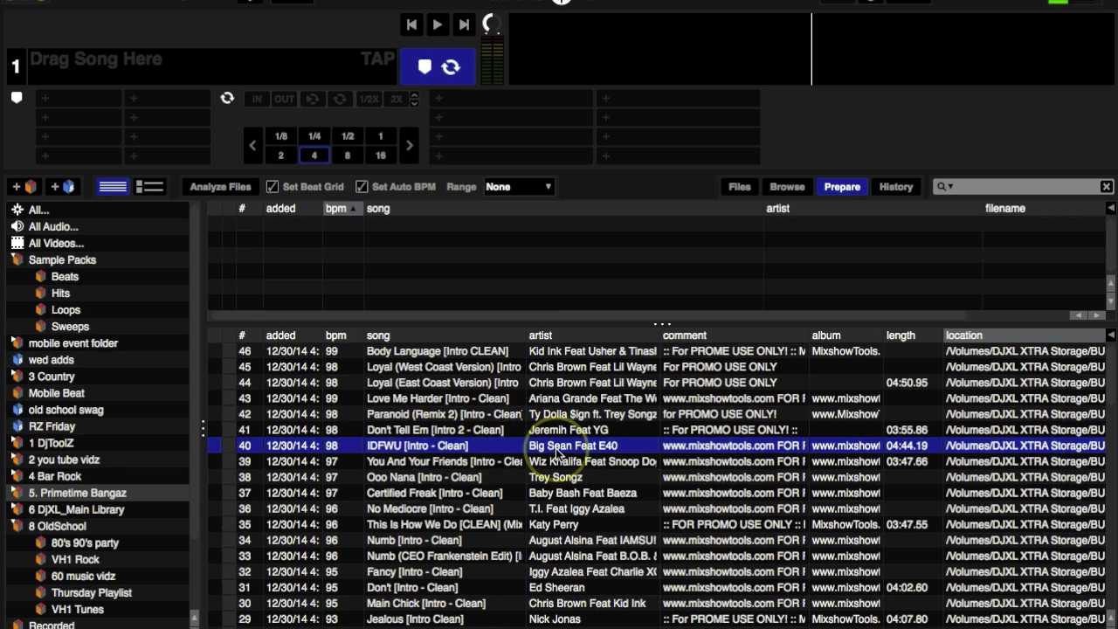
{"action": "key", "text": "Down"}
{"action": "key", "text": "Down"}
{"action": "key", "text": "Down"}
{"action": "key", "text": "Down"}
{"action": "key", "text": "Down"}
{"action": "key", "text": "Down"}
{"action": "key", "text": "Down"}
{"action": "key", "text": "Down"}
{"action": "key", "text": "Down"}
{"action": "key", "text": "Down"}
{"action": "key", "text": "Down"}
{"action": "key", "text": "Down"}
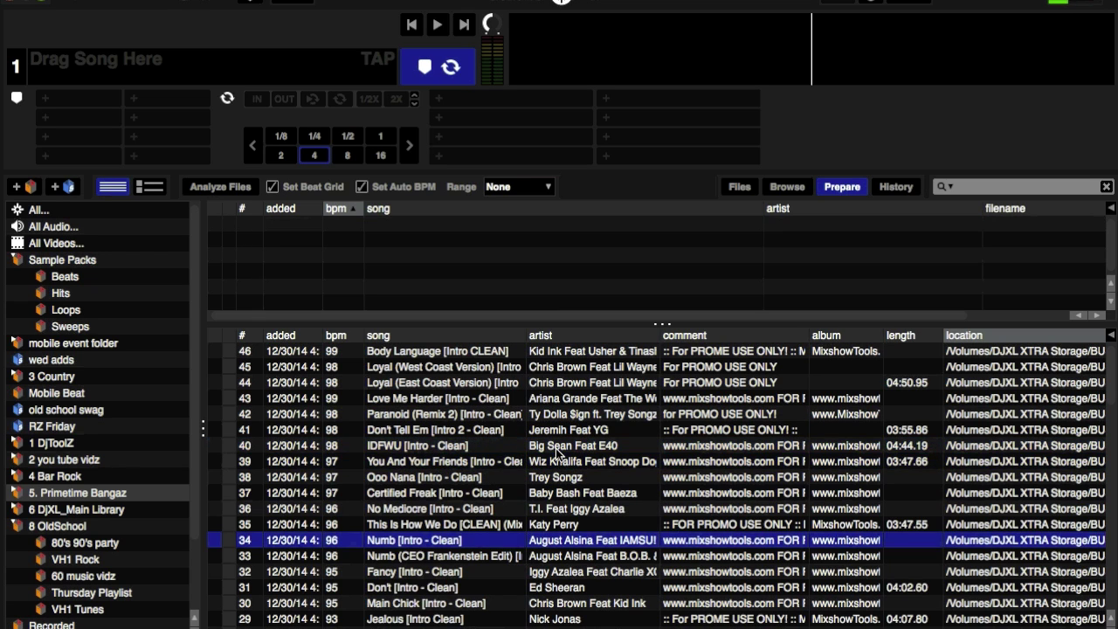
{"action": "key", "text": "Down"}
{"action": "key", "text": "Down"}
{"action": "key", "text": "Down"}
{"action": "key", "text": "Down"}
{"action": "key", "text": "Down"}
{"action": "key", "text": "Down"}
{"action": "key", "text": "Down"}
{"action": "key", "text": "Down"}
{"action": "key", "text": "Down"}
{"action": "key", "text": "Down"}
{"action": "key", "text": "Down"}
{"action": "key", "text": "Down"}
{"action": "key", "text": "Down"}
{"action": "key", "text": "Down"}
{"action": "key", "text": "Down"}
{"action": "key", "text": "Down"}
{"action": "key", "text": "Down"}
{"action": "key", "text": "Down"}
{"action": "key", "text": "Down"}
{"action": "key", "text": "Down"}
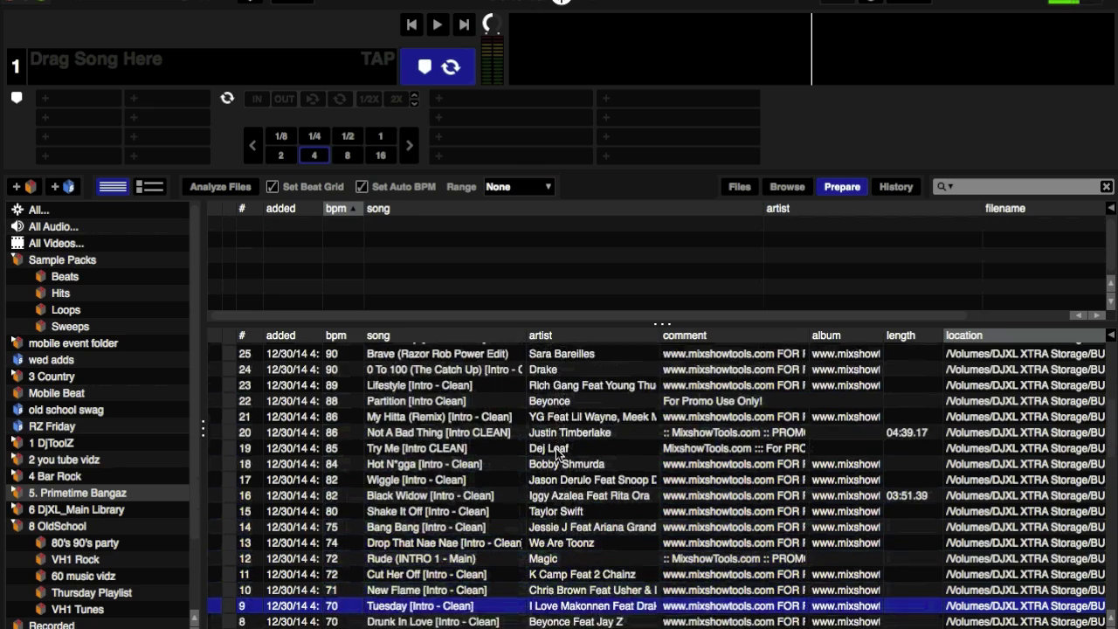
{"action": "key", "text": "Down"}
{"action": "key", "text": "Down"}
{"action": "key", "text": "Down"}
{"action": "key", "text": "Down"}
{"action": "key", "text": "Down"}
{"action": "key", "text": "Down"}
{"action": "key", "text": "Down"}
{"action": "key", "text": "Down"}
{"action": "key", "text": "Down"}
{"action": "key", "text": "Down"}
{"action": "key", "text": "Down"}
{"action": "key", "text": "Down"}
{"action": "key", "text": "Down"}
{"action": "key", "text": "Down"}
{"action": "key", "text": "Down"}
{"action": "key", "text": "Down"}
{"action": "key", "text": "Down"}
{"action": "key", "text": "Down"}
{"action": "key", "text": "Down"}
{"action": "key", "text": "Down"}
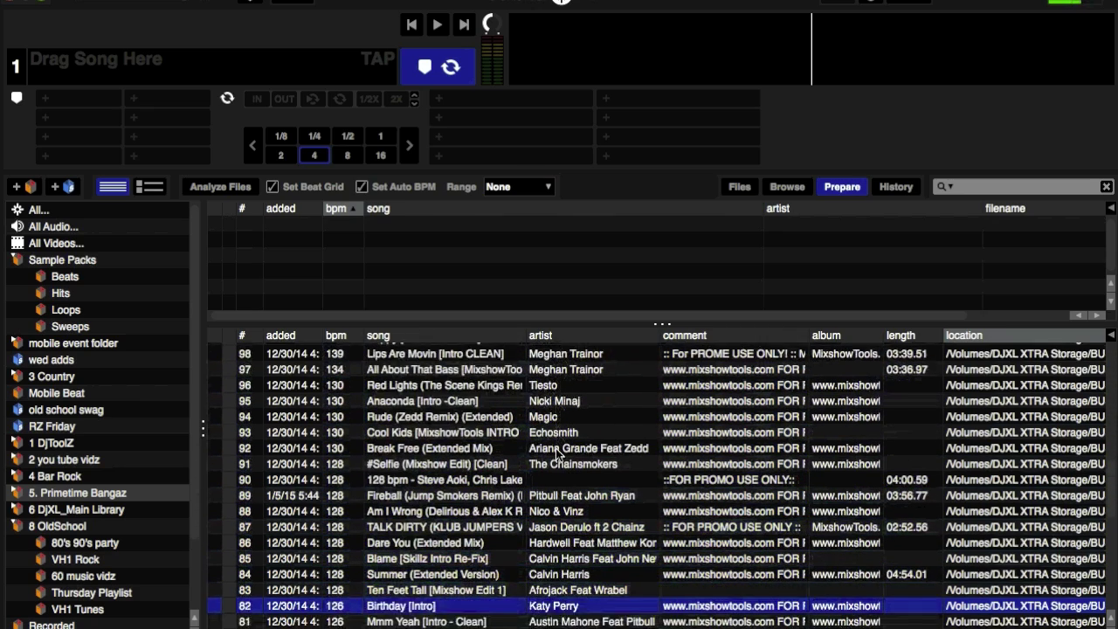
{"action": "key", "text": "Up"}
{"action": "key", "text": "Up"}
{"action": "key", "text": "Up"}
{"action": "key", "text": "Up"}
{"action": "key", "text": "Up"}
{"action": "key", "text": "Up"}
{"action": "key", "text": "Up"}
{"action": "key", "text": "Up"}
{"action": "key", "text": "Up"}
{"action": "key", "text": "Up"}
{"action": "key", "text": "Up"}
{"action": "key", "text": "Up"}
{"action": "key", "text": "Up"}
{"action": "key", "text": "Up"}
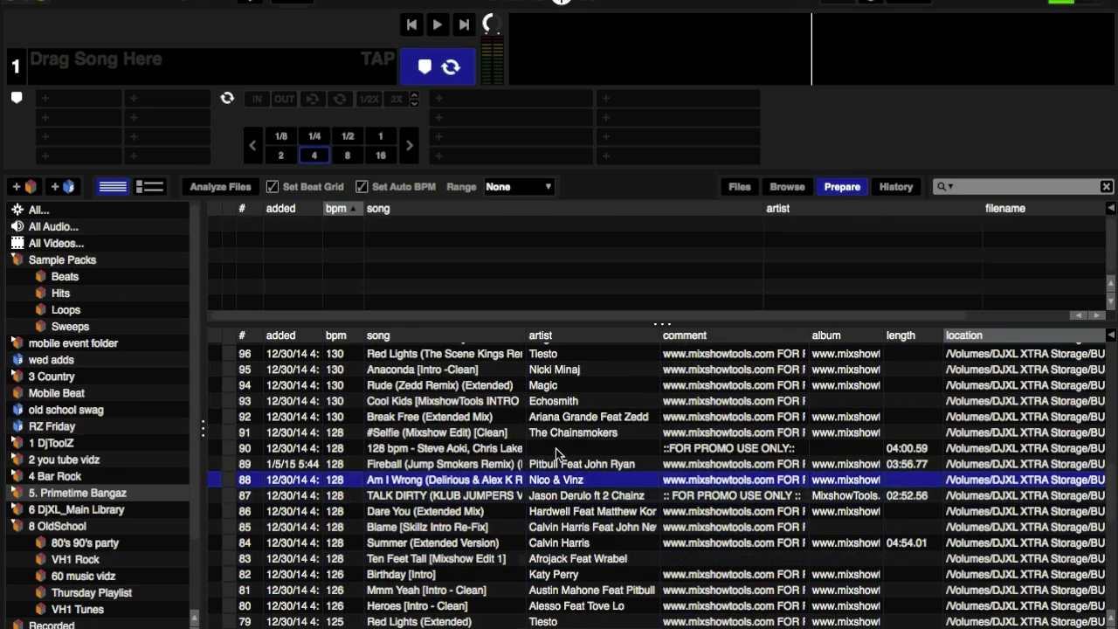
{"action": "key", "text": "Up"}
{"action": "key", "text": "Up"}
{"action": "key", "text": "Up"}
{"action": "key", "text": "Up"}
{"action": "key", "text": "Up"}
{"action": "key", "text": "Up"}
{"action": "key", "text": "Up"}
{"action": "key", "text": "Up"}
{"action": "key", "text": "Up"}
{"action": "key", "text": "Up"}
{"action": "key", "text": "Up"}
{"action": "key", "text": "Up"}
{"action": "key", "text": "Up"}
{"action": "key", "text": "Up"}
{"action": "key", "text": "Up"}
{"action": "key", "text": "Up"}
{"action": "key", "text": "Up"}
{"action": "key", "text": "Up"}
{"action": "key", "text": "Up"}
{"action": "key", "text": "Up"}
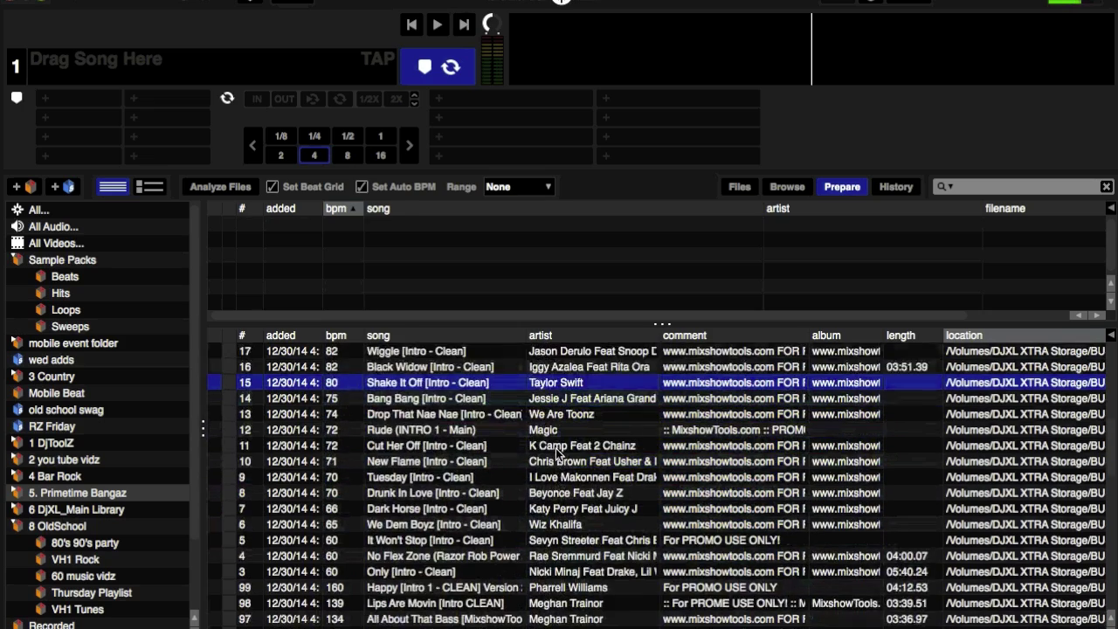
{"action": "key", "text": "Up"}
{"action": "key", "text": "Up"}
{"action": "key", "text": "Up"}
{"action": "key", "text": "Up"}
{"action": "key", "text": "Up"}
{"action": "key", "text": "Up"}
{"action": "key", "text": "Up"}
{"action": "key", "text": "Up"}
{"action": "key", "text": "Up"}
{"action": "key", "text": "Up"}
{"action": "key", "text": "Up"}
{"action": "key", "text": "Up"}
{"action": "key", "text": "Up"}
{"action": "key", "text": "Up"}
{"action": "key", "text": "Up"}
{"action": "key", "text": "Up"}
{"action": "key", "text": "Up"}
{"action": "key", "text": "Up"}
{"action": "key", "text": "Up"}
{"action": "key", "text": "Up"}
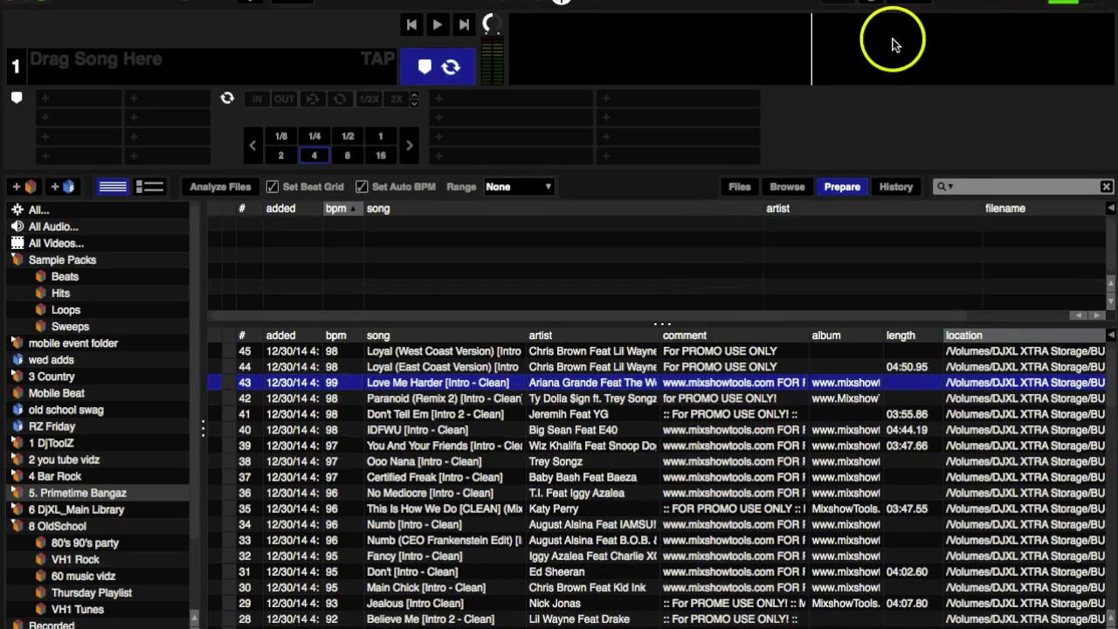
{"action": "left_click", "coordinate": [909, 4]}
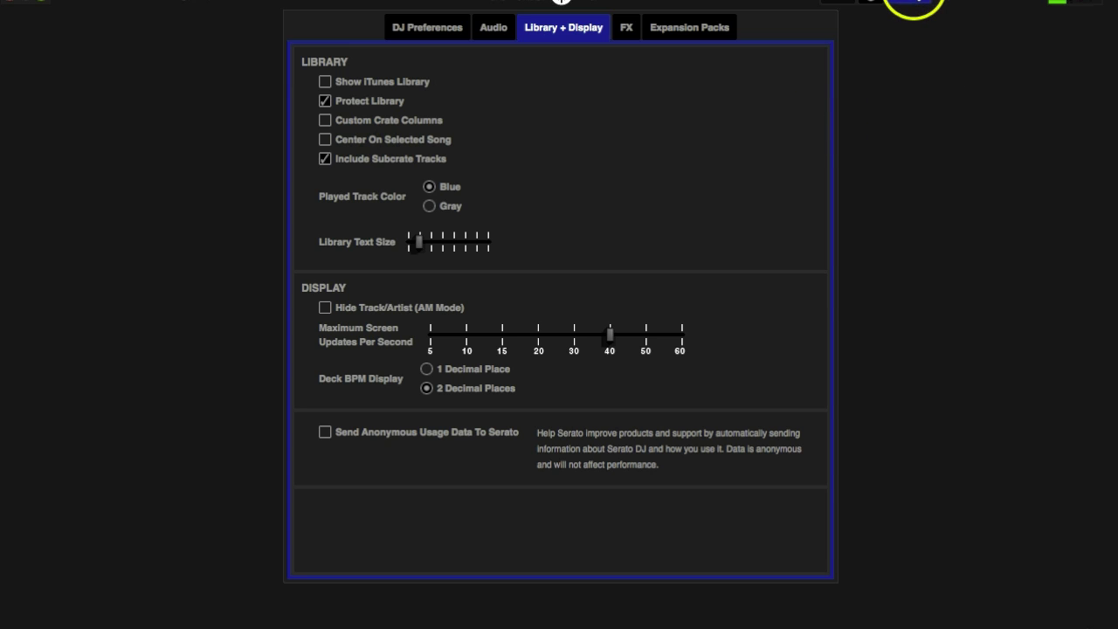
{"action": "left_click", "coordinate": [914, 3]}
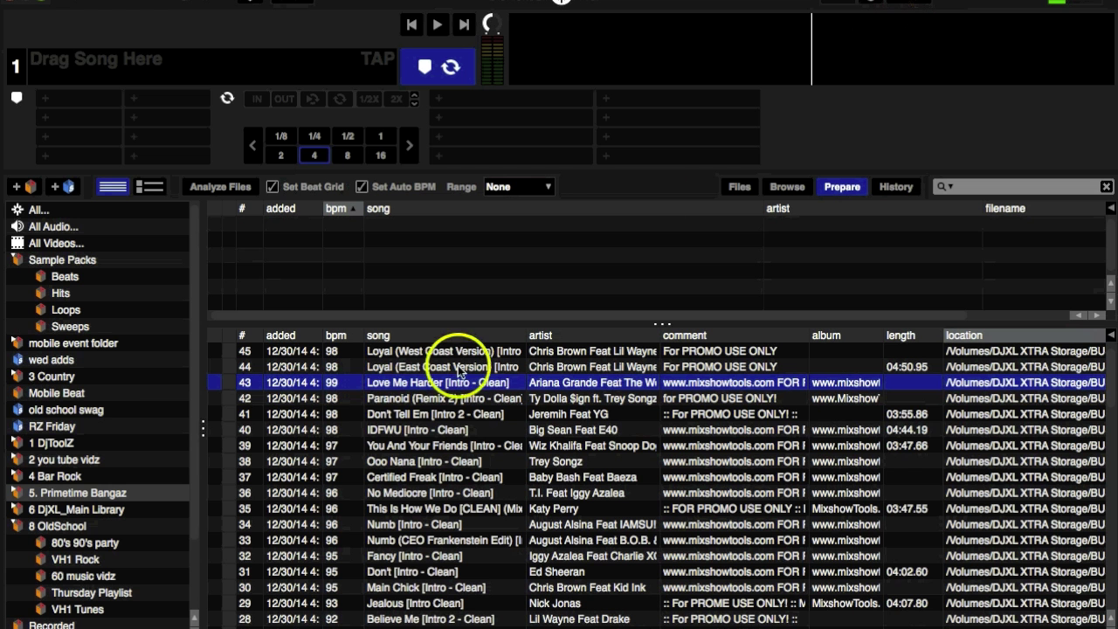
{"action": "left_click", "coordinate": [61, 527]}
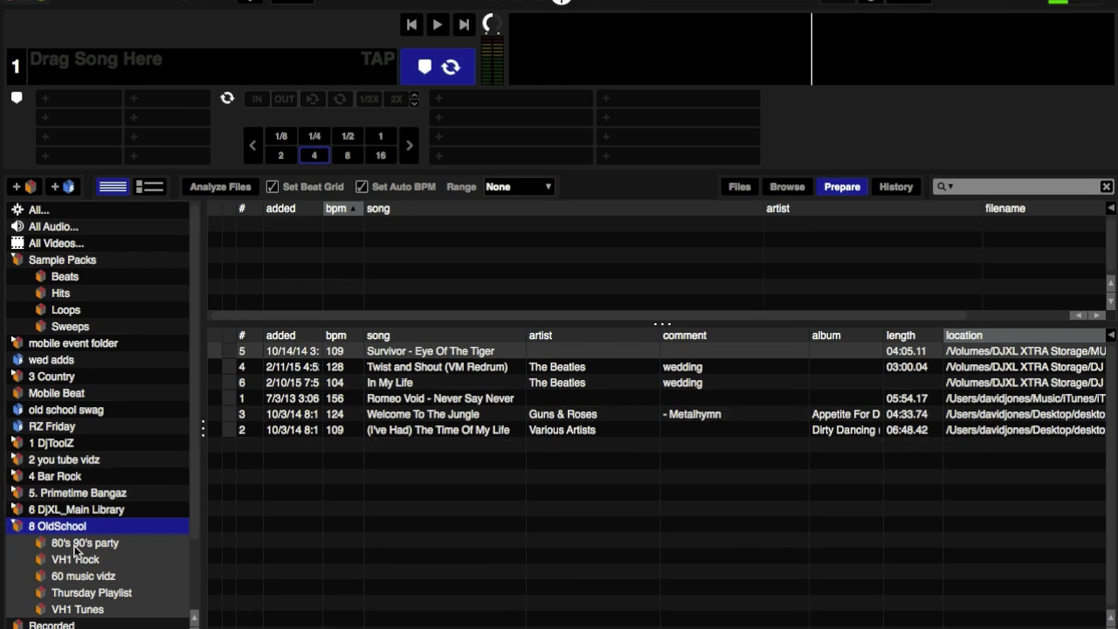
{"action": "left_click", "coordinate": [76, 546]}
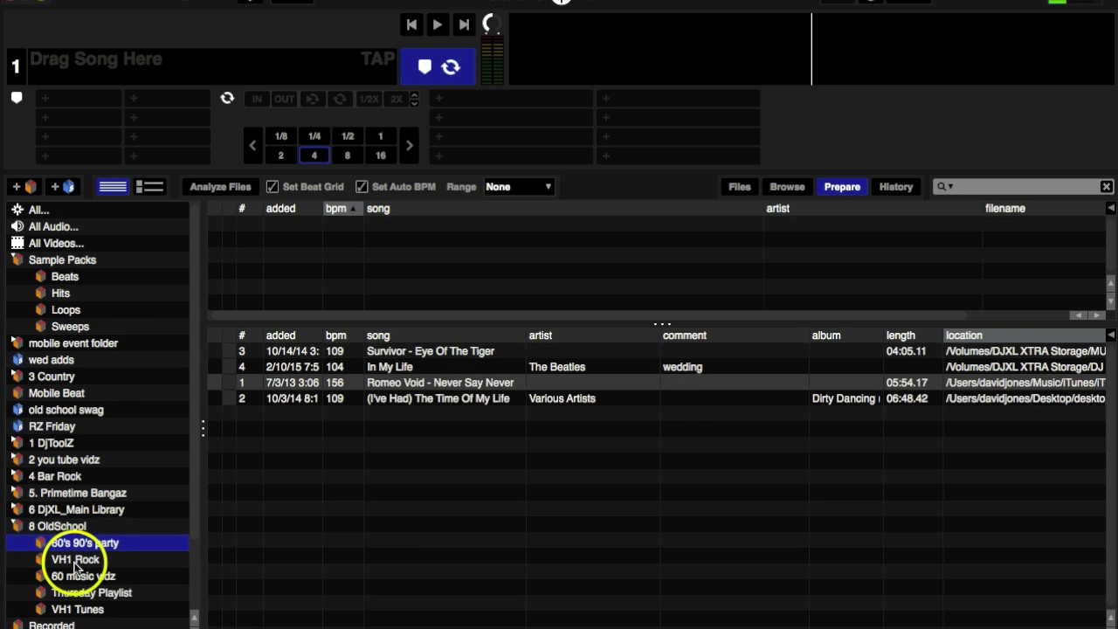
{"action": "left_click", "coordinate": [76, 560]}
{"action": "left_click", "coordinate": [76, 578]}
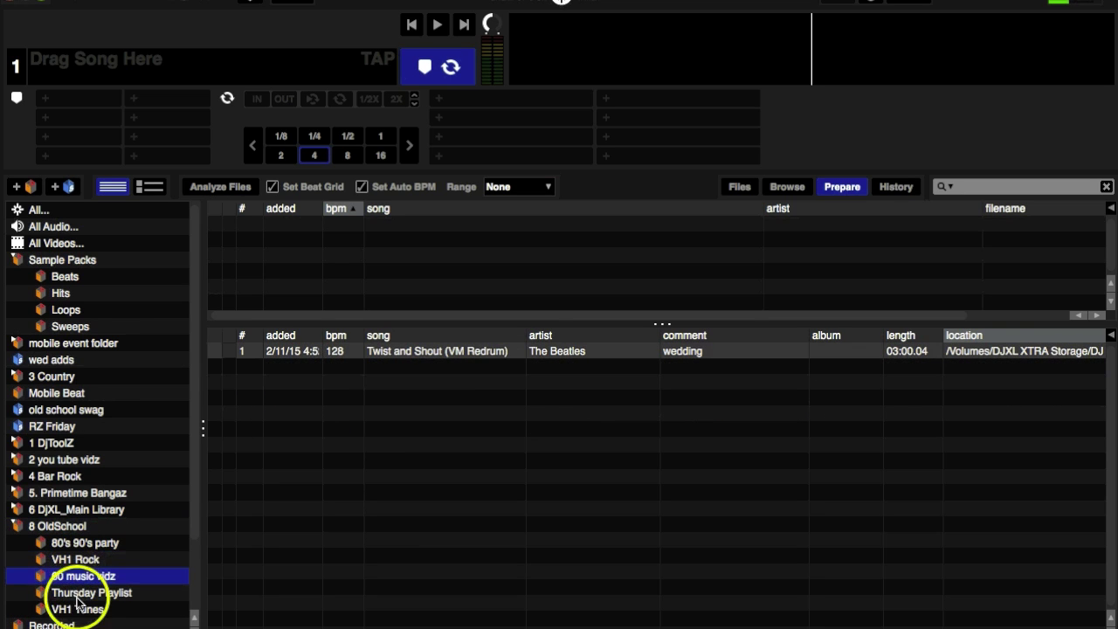
{"action": "left_click", "coordinate": [77, 596]}
{"action": "left_click", "coordinate": [79, 610]}
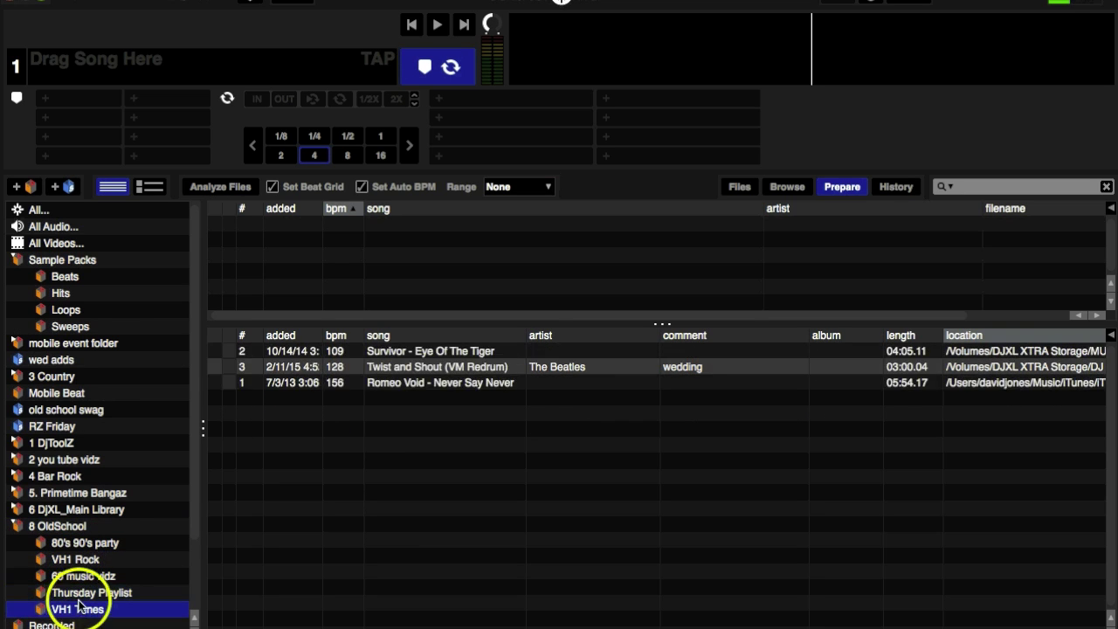
{"action": "left_click", "coordinate": [79, 592]}
{"action": "left_click", "coordinate": [78, 578]}
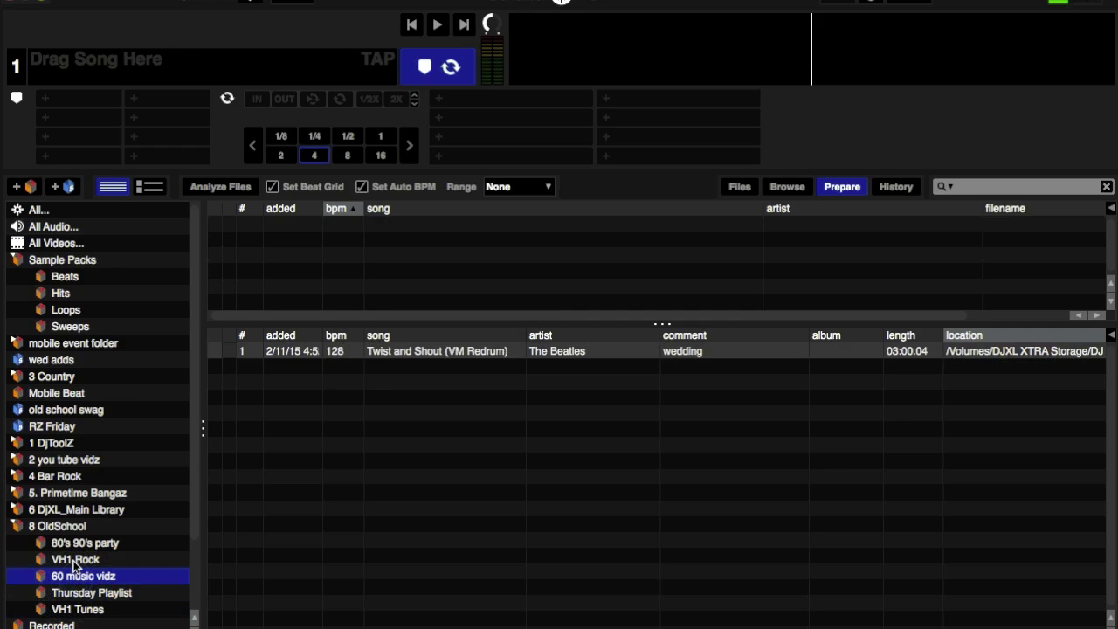
{"action": "left_click", "coordinate": [75, 561]}
{"action": "left_click", "coordinate": [75, 546]}
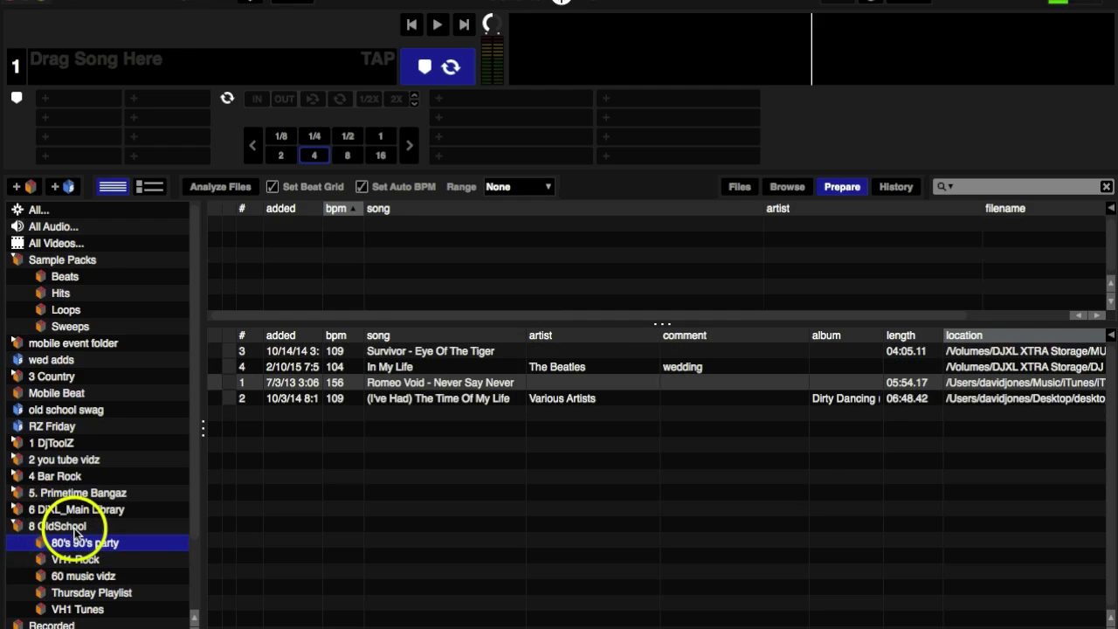
{"action": "left_click", "coordinate": [63, 526]}
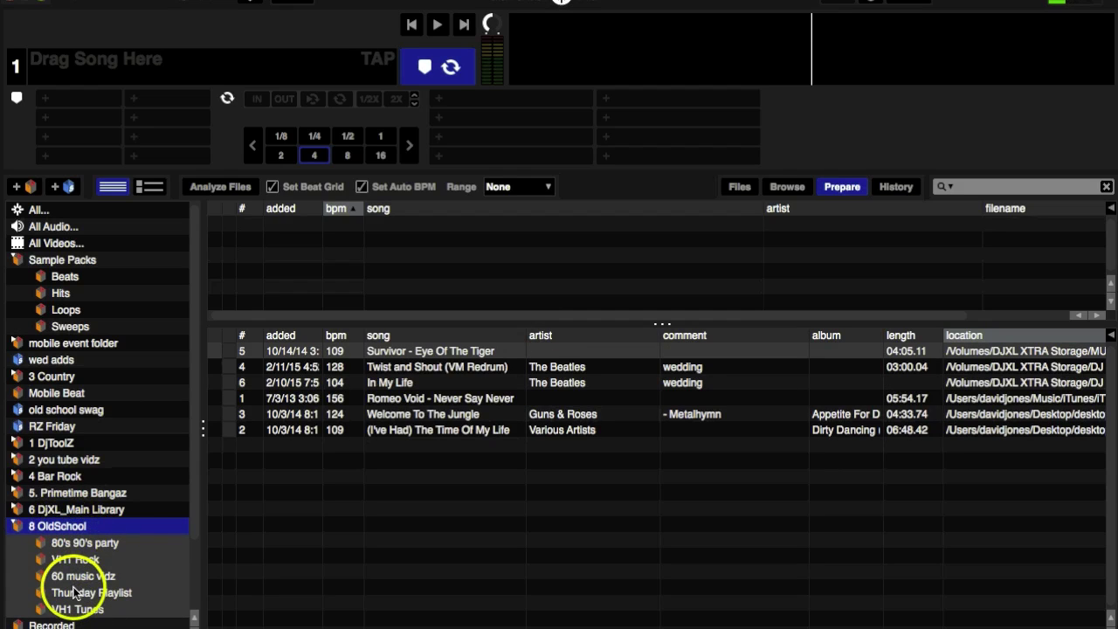
{"action": "left_click", "coordinate": [911, 6]}
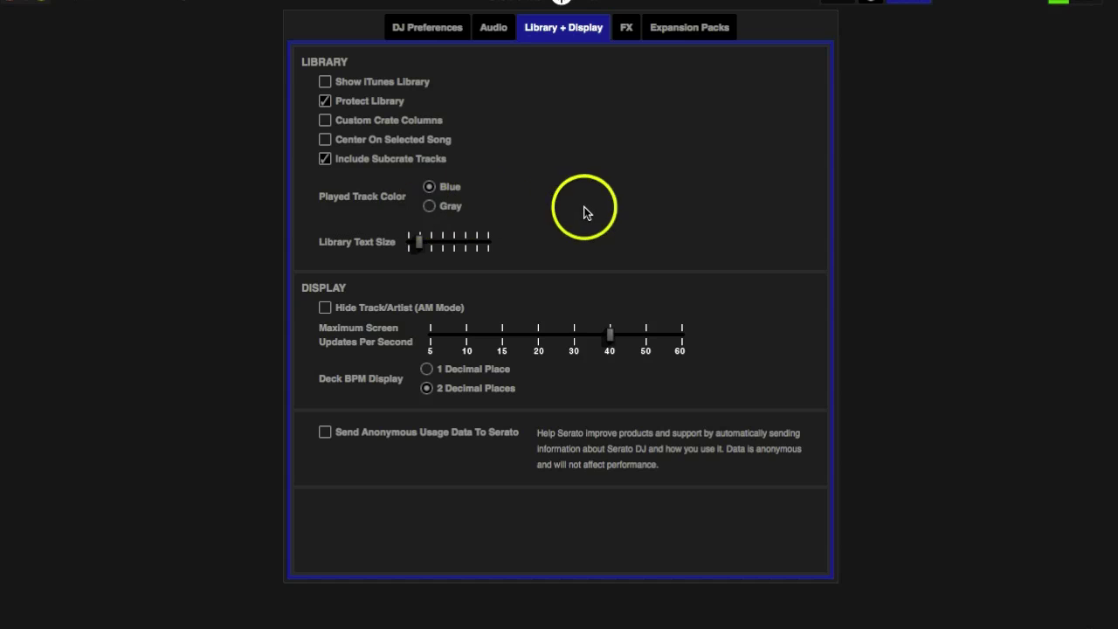
- Load Romeo Void's Never Say Never onto deck 1, play it and adjust the volume
{"action": "left_click", "coordinate": [898, 4]}
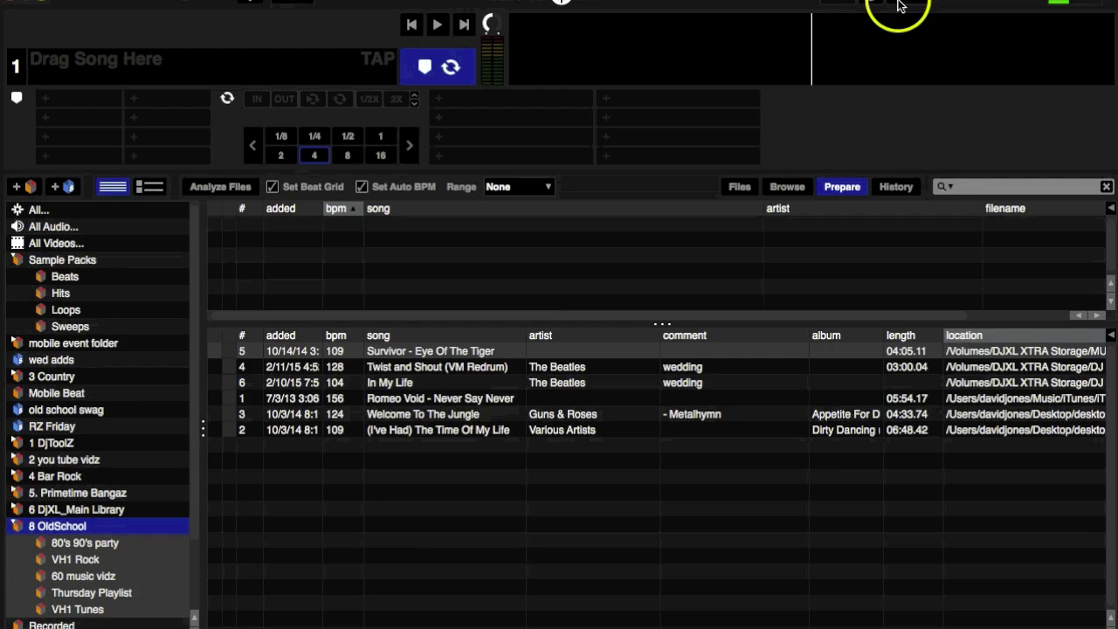
{"action": "left_click", "coordinate": [401, 399]}
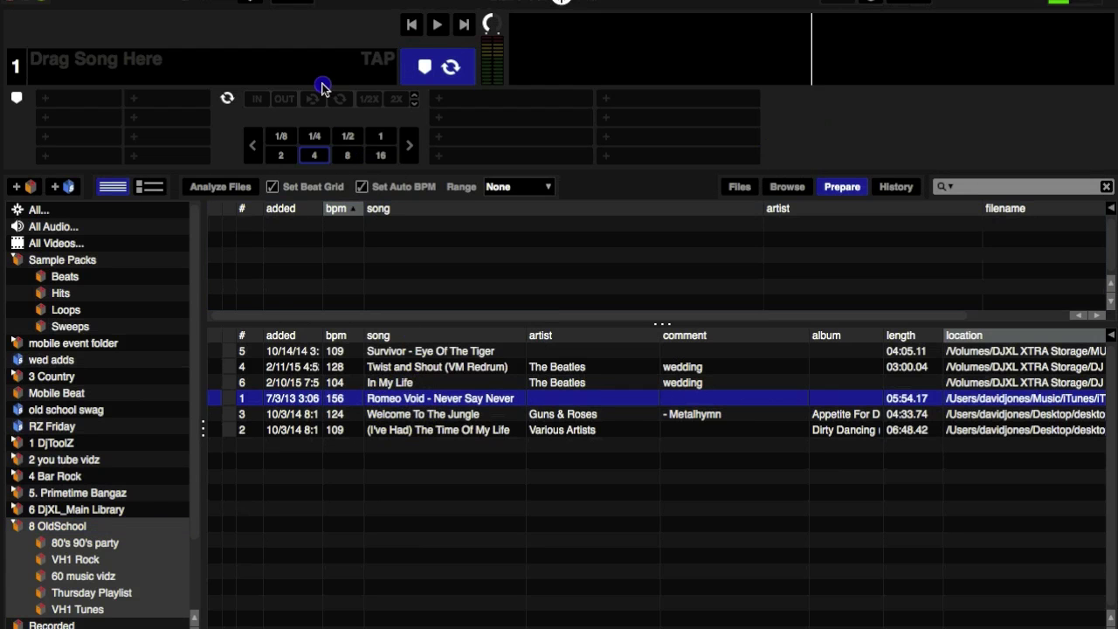
{"action": "left_click_drag", "start_coordinate": [322, 87], "coordinate": [318, 86]}
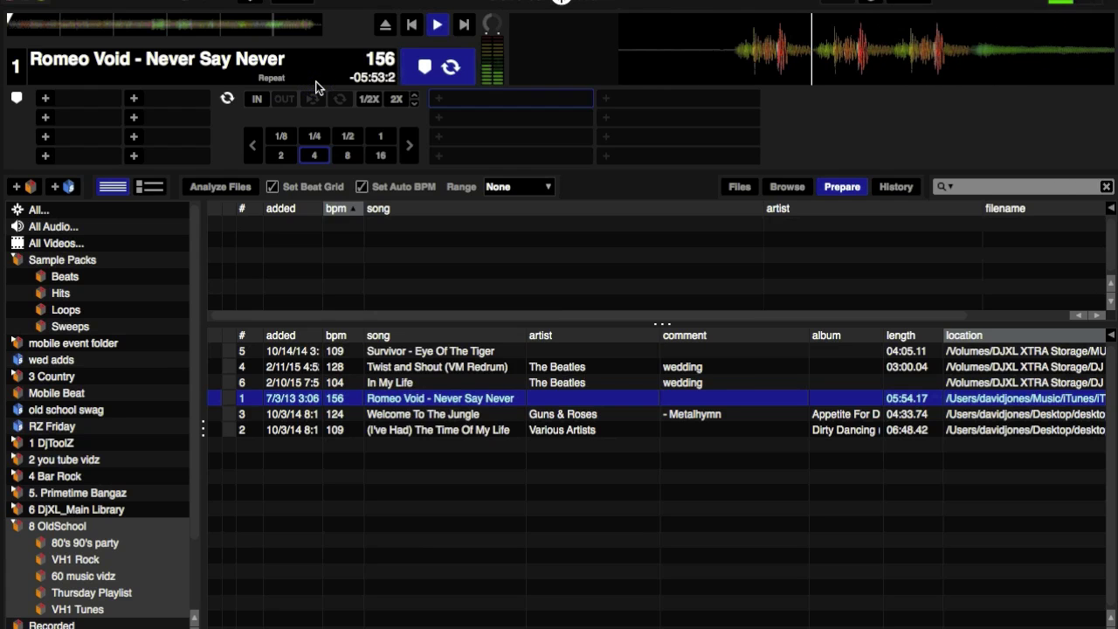
{"action": "key", "text": "XF86AudioRaiseVolume"}
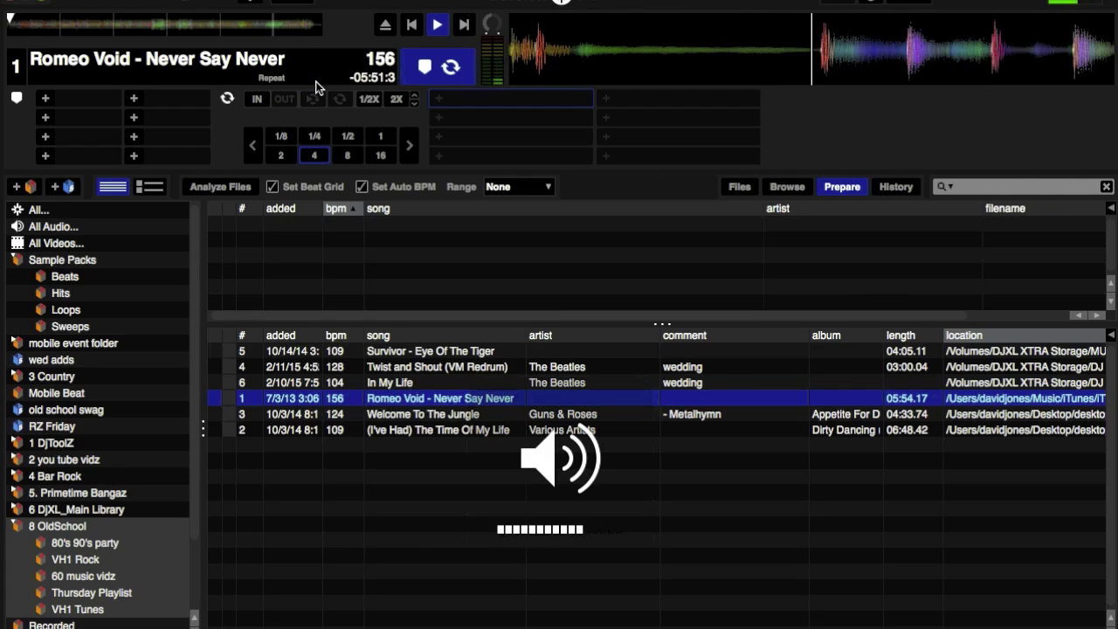
{"action": "key", "text": "XF86AudioLowerVolume"}
{"action": "key", "text": "XF86AudioLowerVolume"}
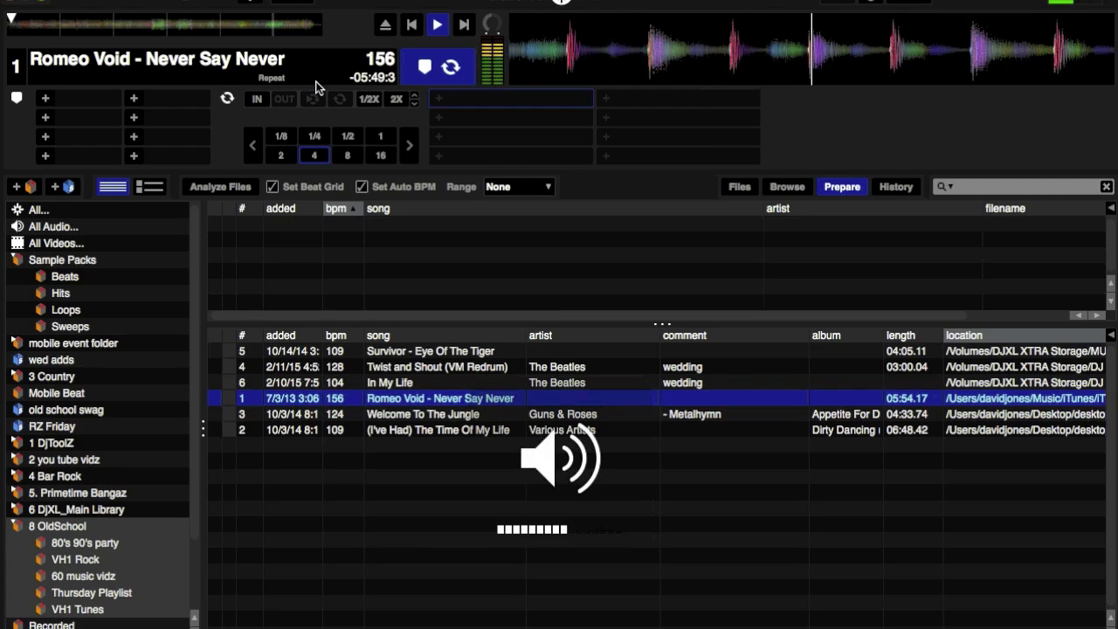
- Select the Twist and Shout track and reopen the Library + Display preferences
{"action": "left_click", "coordinate": [295, 76]}
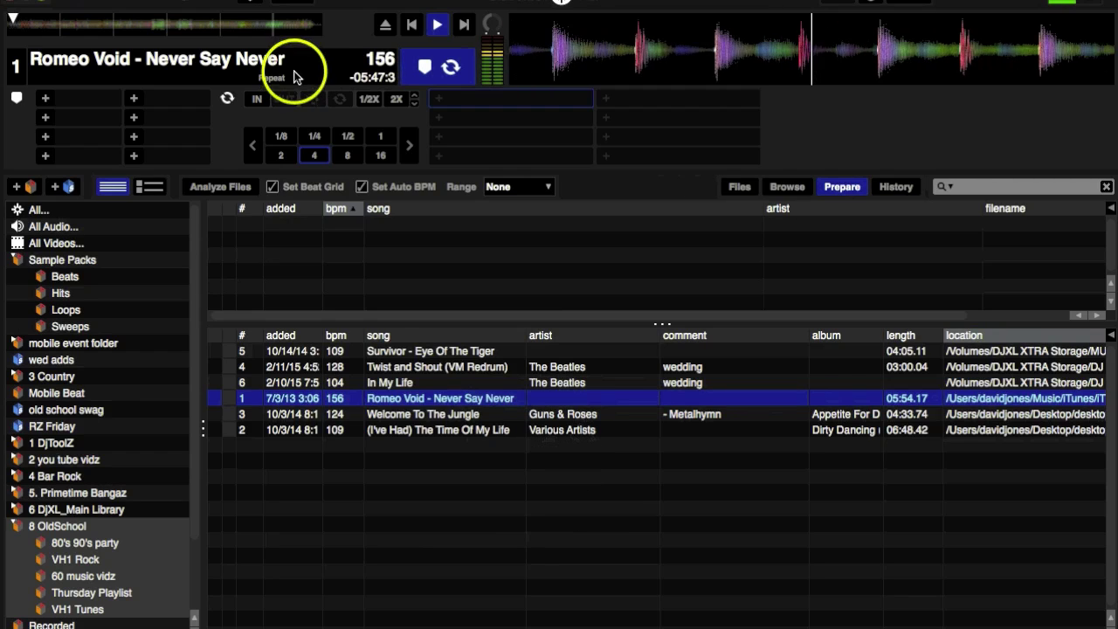
{"action": "left_click", "coordinate": [404, 368]}
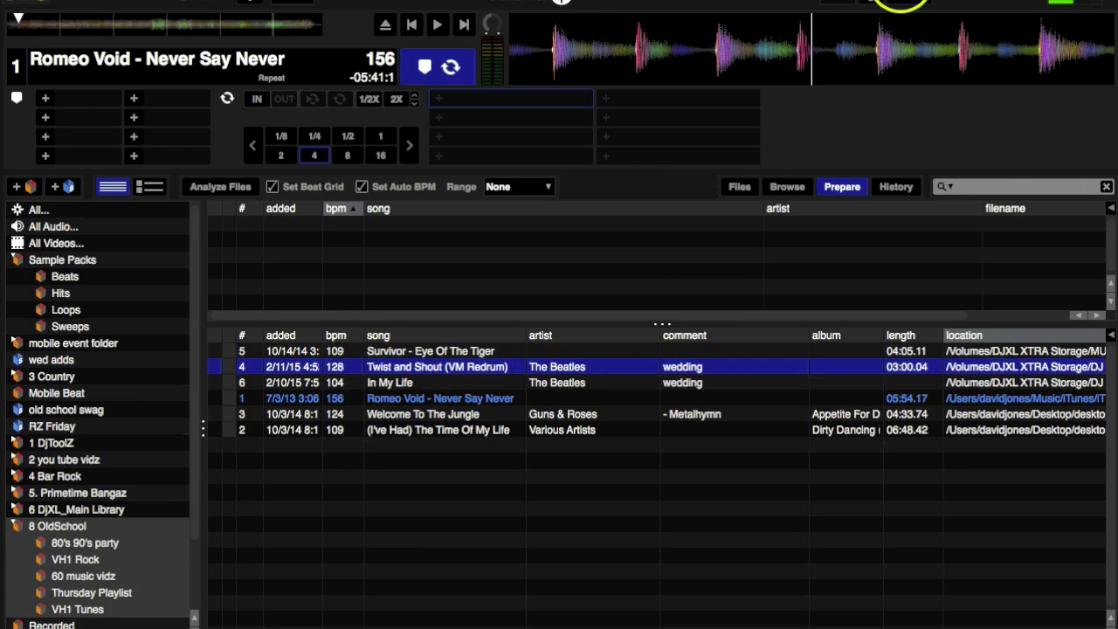
{"action": "left_click", "coordinate": [905, 2]}
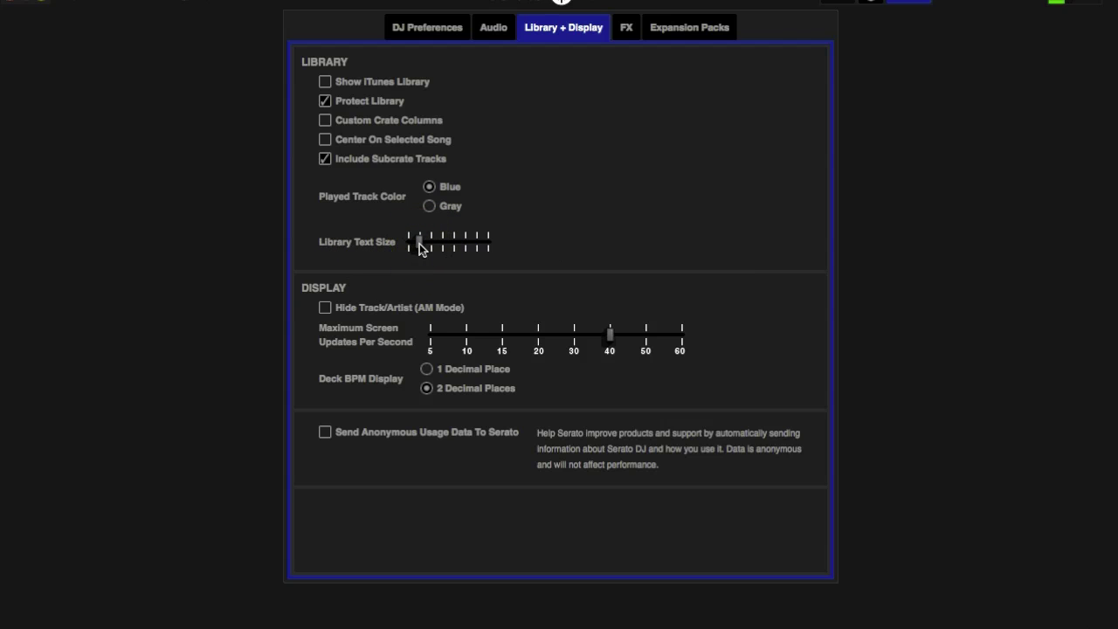
- Drag Library Text Size to its smallest, toggling preferences to compare the library view
{"action": "left_click", "coordinate": [913, 2]}
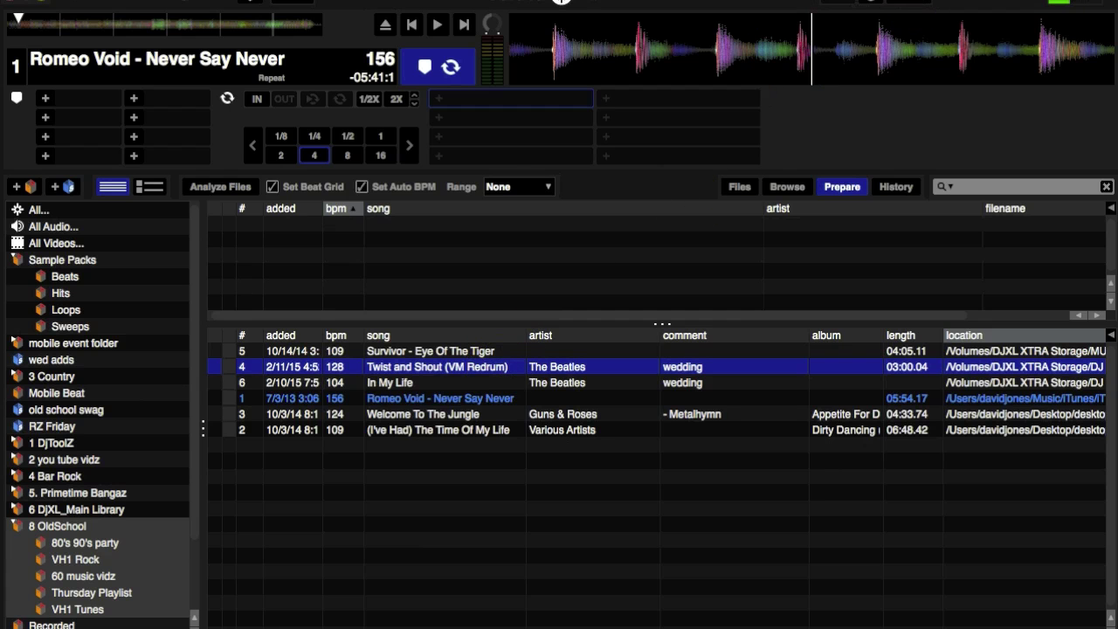
{"action": "left_click", "coordinate": [919, 2]}
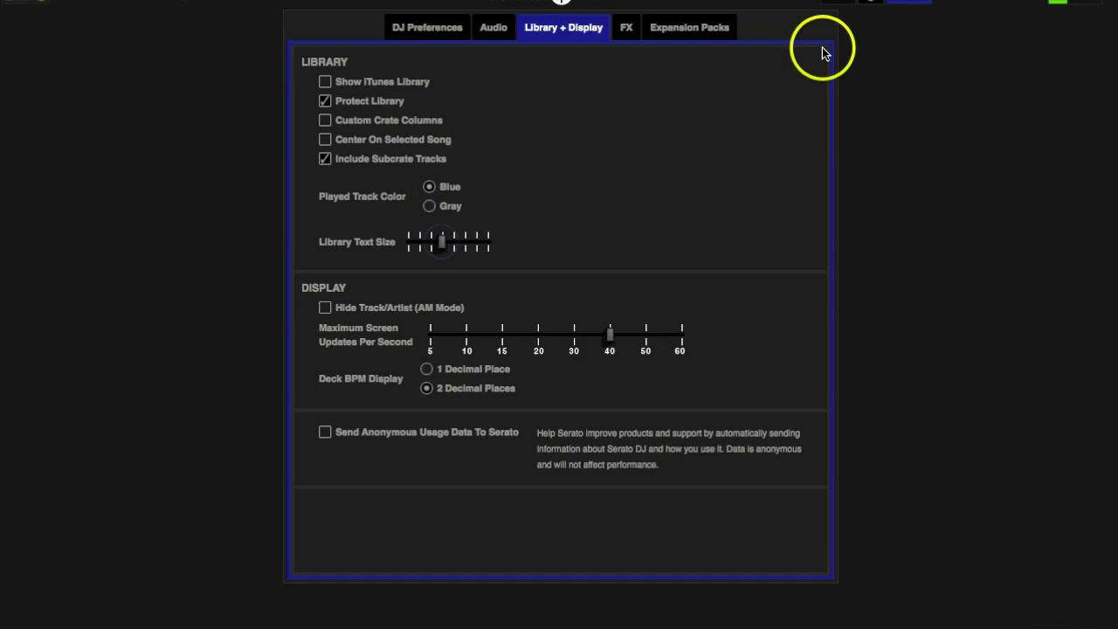
{"action": "left_click", "coordinate": [914, 4]}
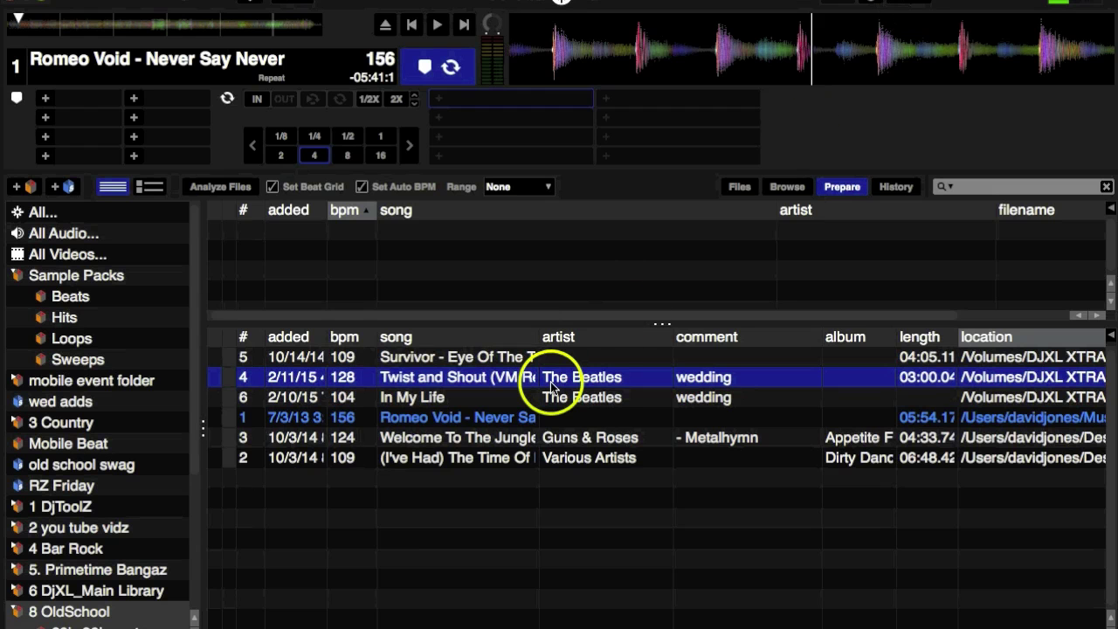
{"action": "left_click", "coordinate": [900, 4]}
{"action": "left_click_drag", "start_coordinate": [443, 253], "coordinate": [428, 263]}
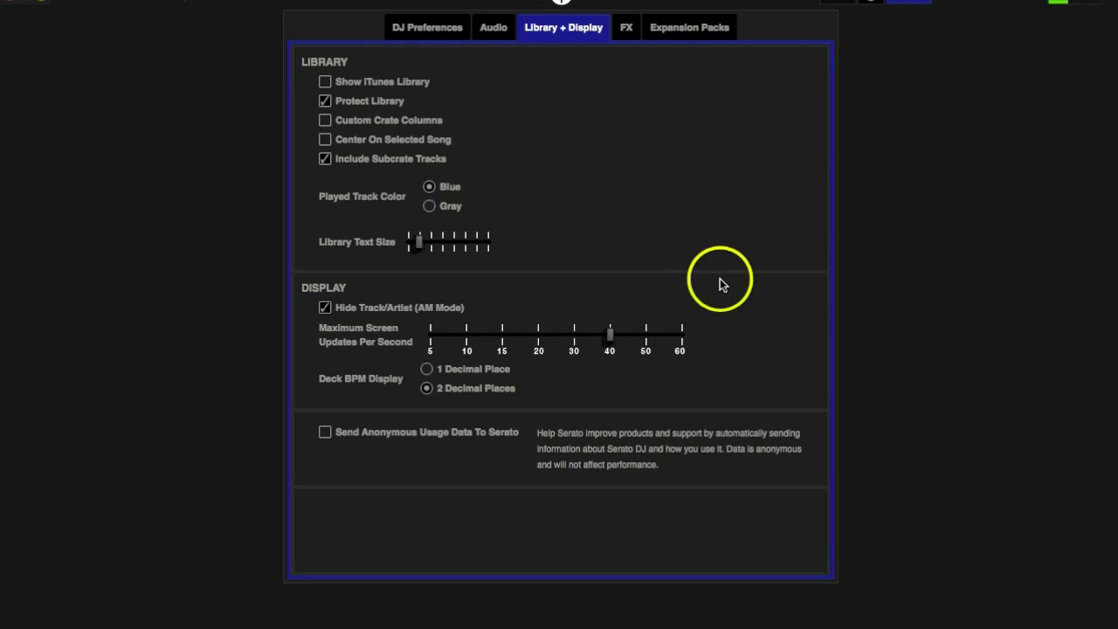
{"action": "left_click", "coordinate": [913, 3]}
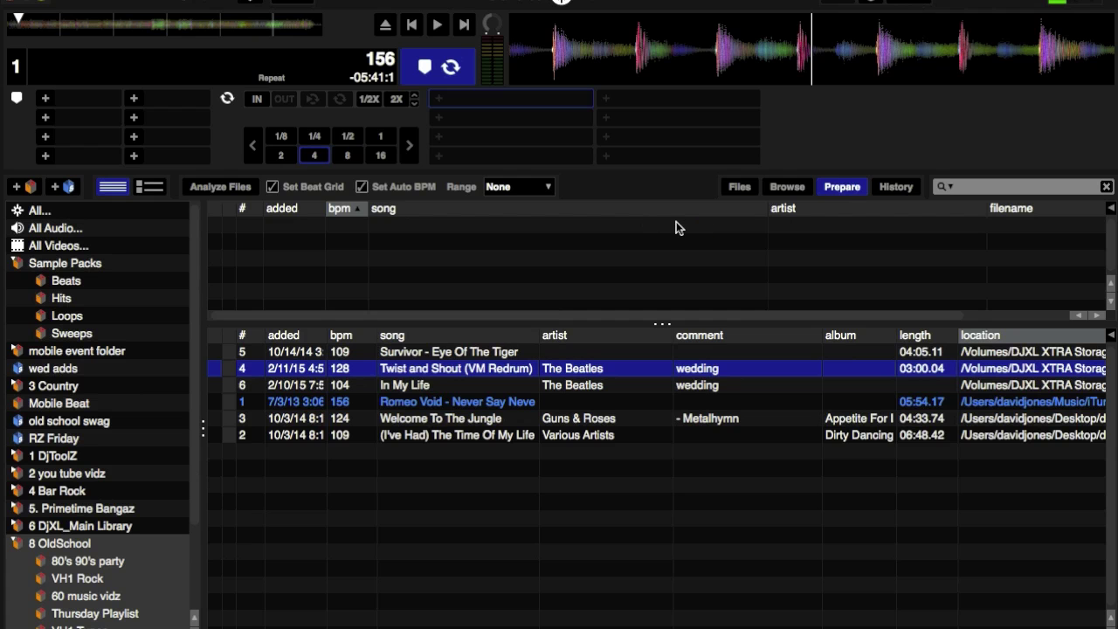
- Click items in the library and deck area, then reopen the Library + Display preferences
{"action": "left_click", "coordinate": [340, 226]}
{"action": "left_click", "coordinate": [293, 189]}
{"action": "left_click", "coordinate": [216, 74]}
{"action": "left_click", "coordinate": [906, 4]}
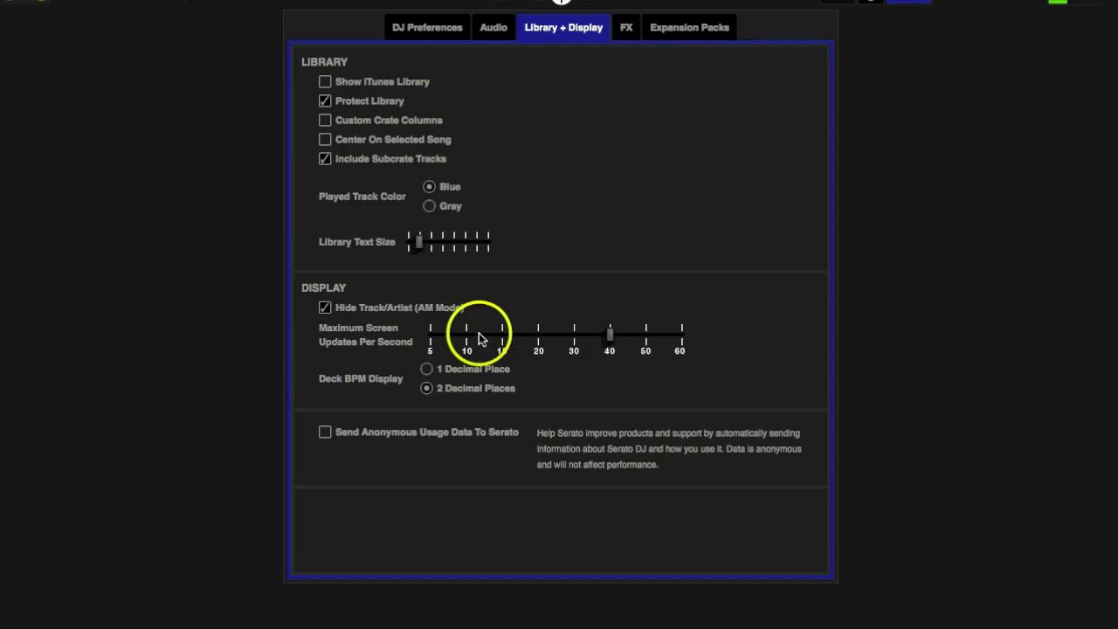
- Change an option in the Library + Display preferences
{"action": "left_click", "coordinate": [311, 371]}
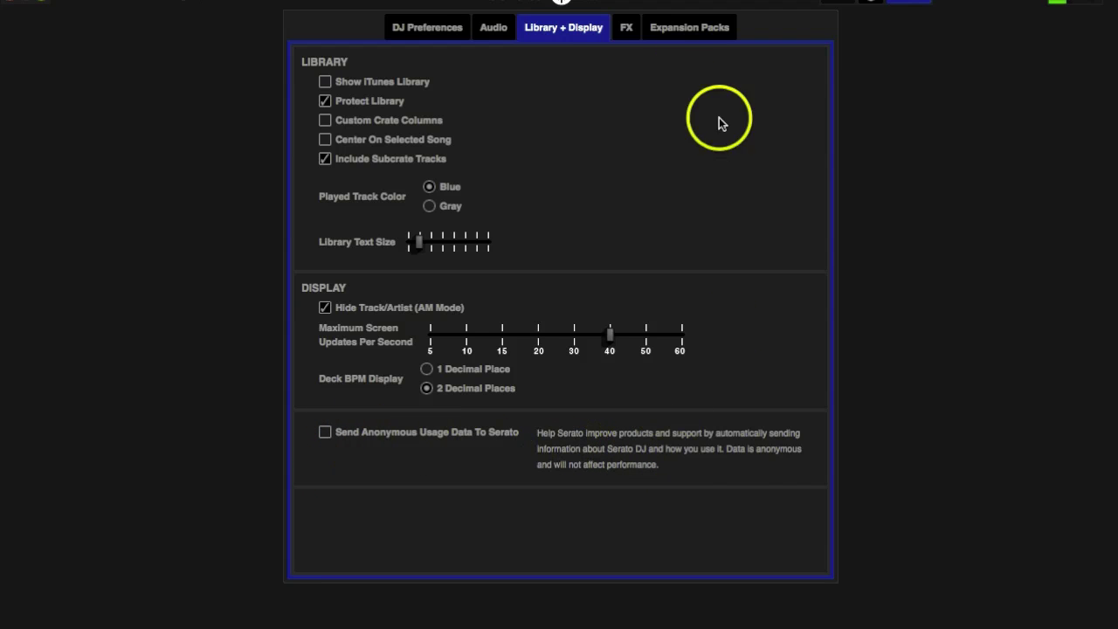
- Open the FX favorites and browse the available effects, settling on single-dot Distortion
{"action": "left_click", "coordinate": [629, 30]}
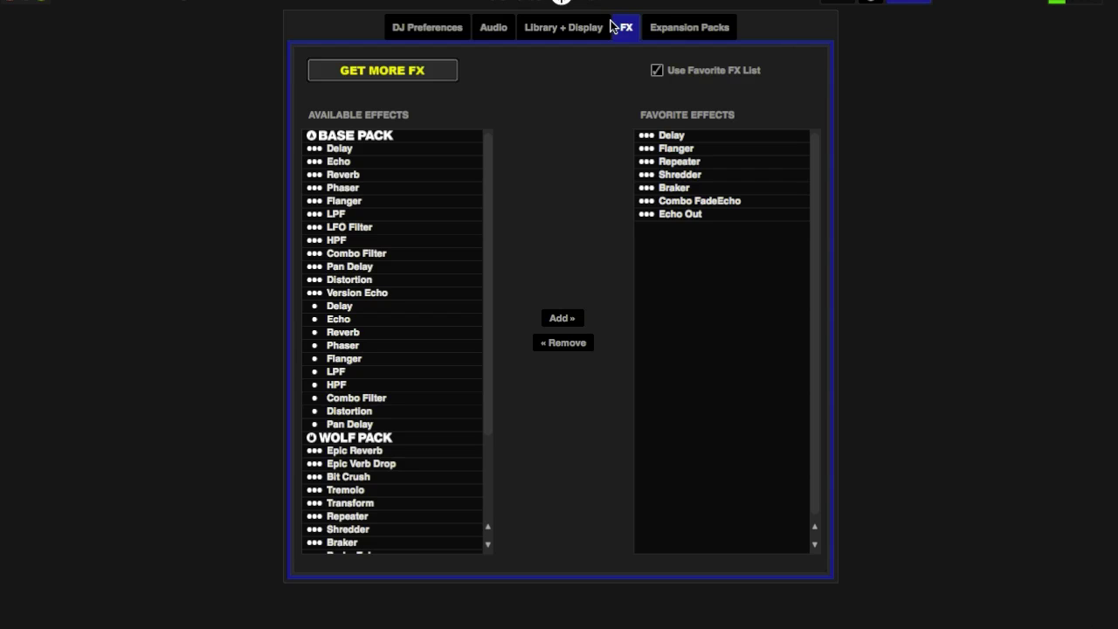
{"action": "left_click", "coordinate": [591, 117]}
{"action": "left_click", "coordinate": [344, 215]}
{"action": "left_click", "coordinate": [337, 281]}
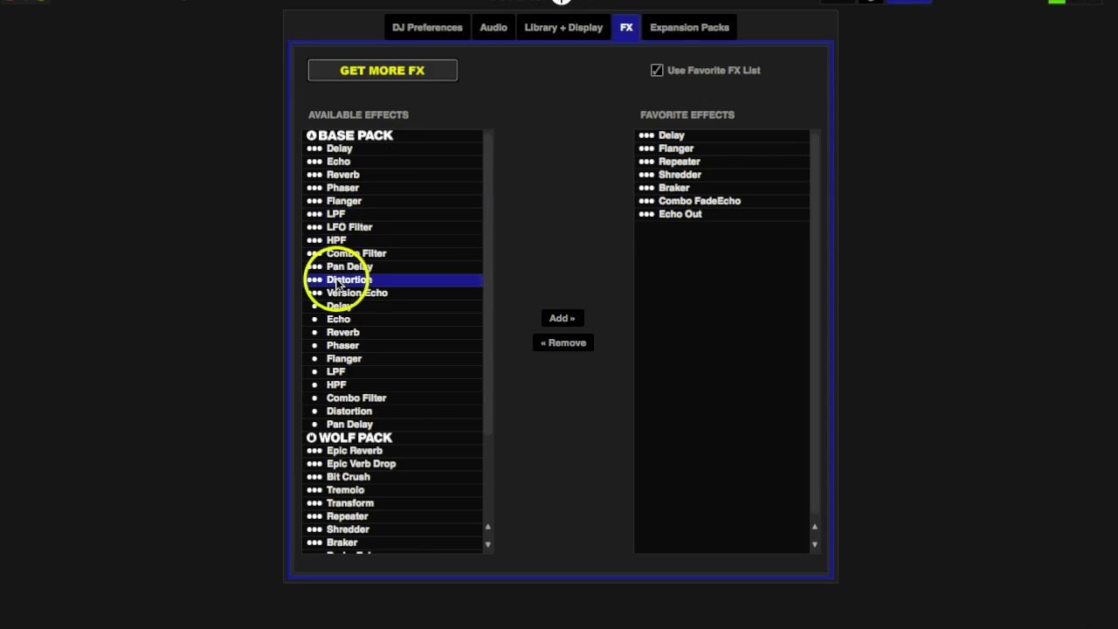
{"action": "left_click", "coordinate": [332, 322]}
{"action": "left_click", "coordinate": [334, 374]}
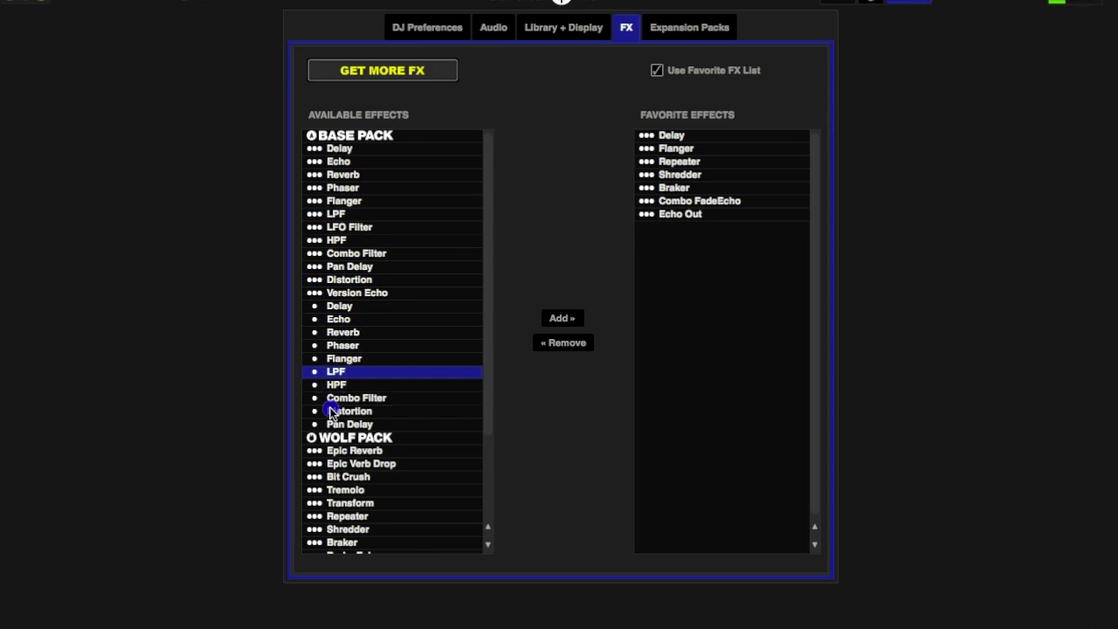
{"action": "left_click", "coordinate": [332, 411]}
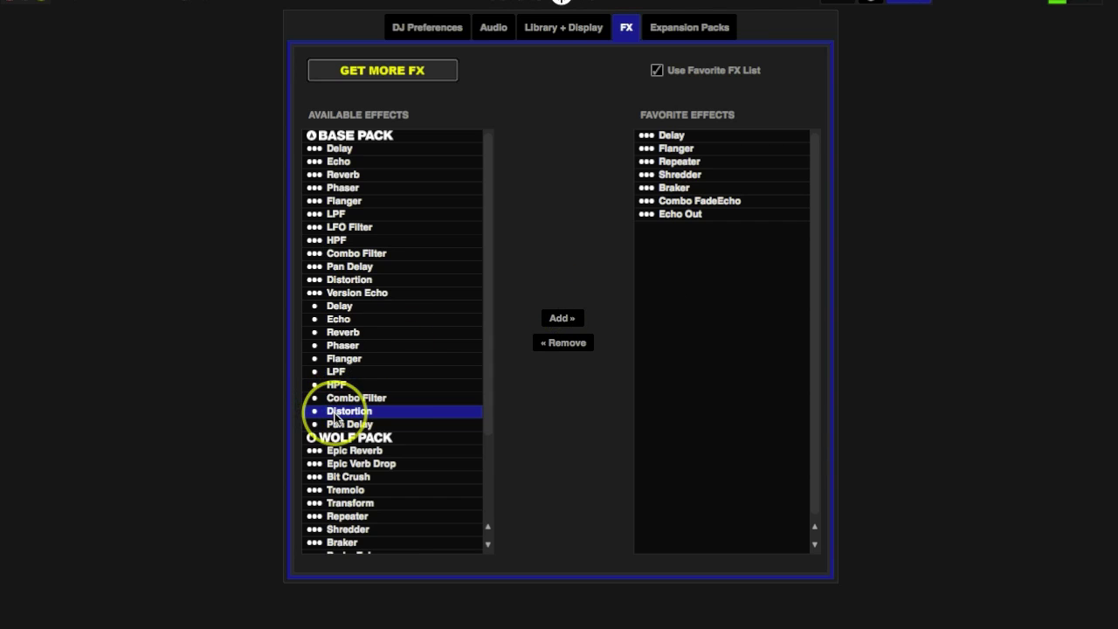
- Add Distortion to Favorites, remove it again, then view the Expansion Packs preferences
{"action": "left_click", "coordinate": [563, 318]}
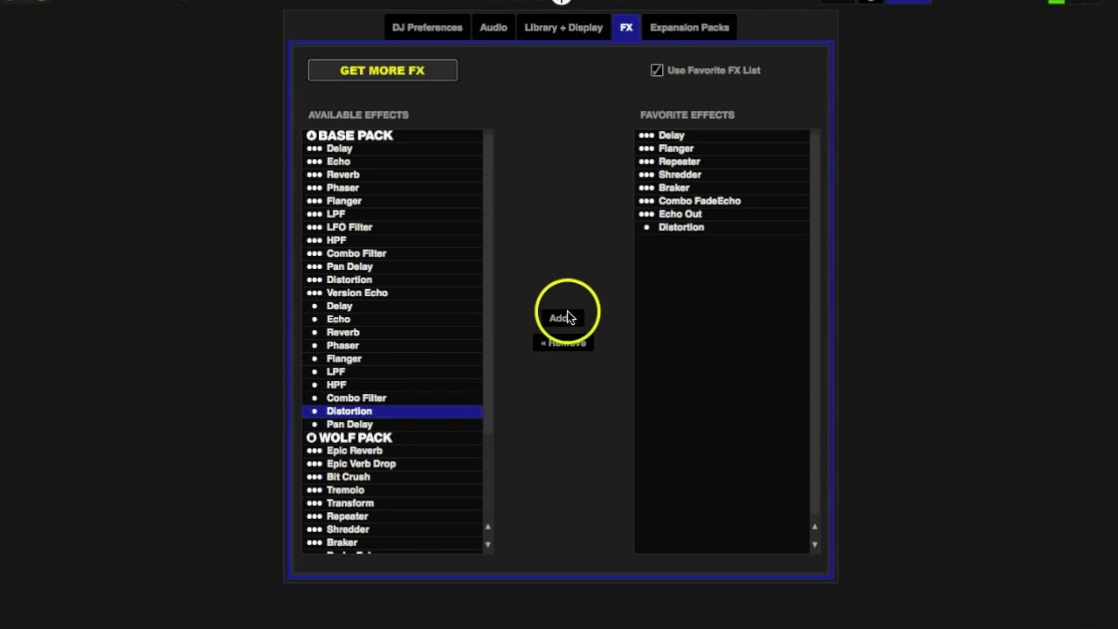
{"action": "left_click", "coordinate": [685, 229]}
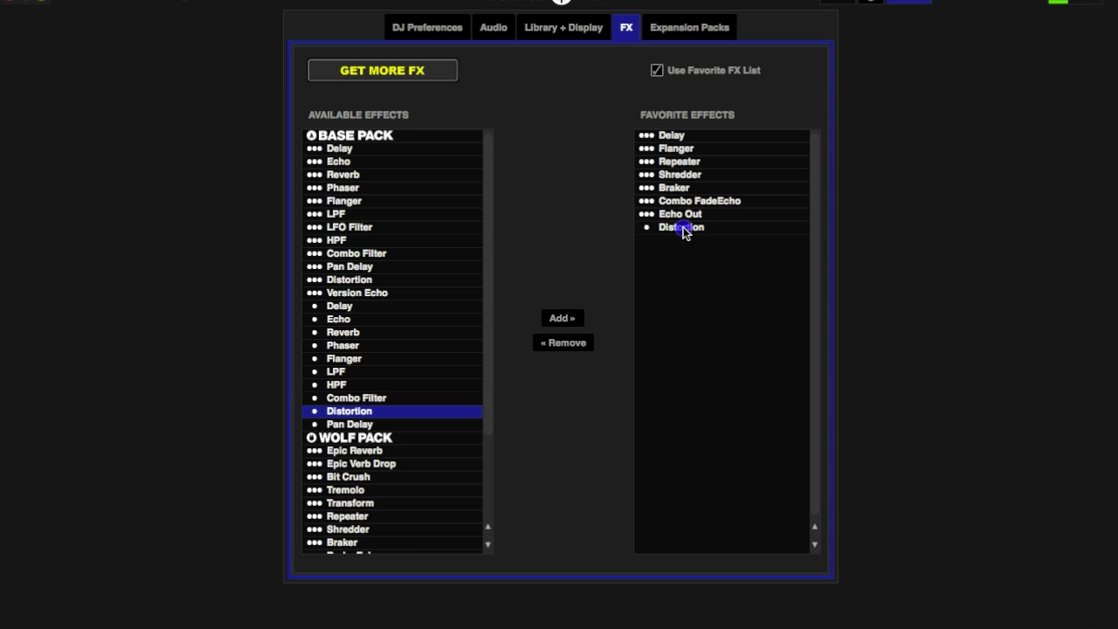
{"action": "left_click", "coordinate": [568, 346]}
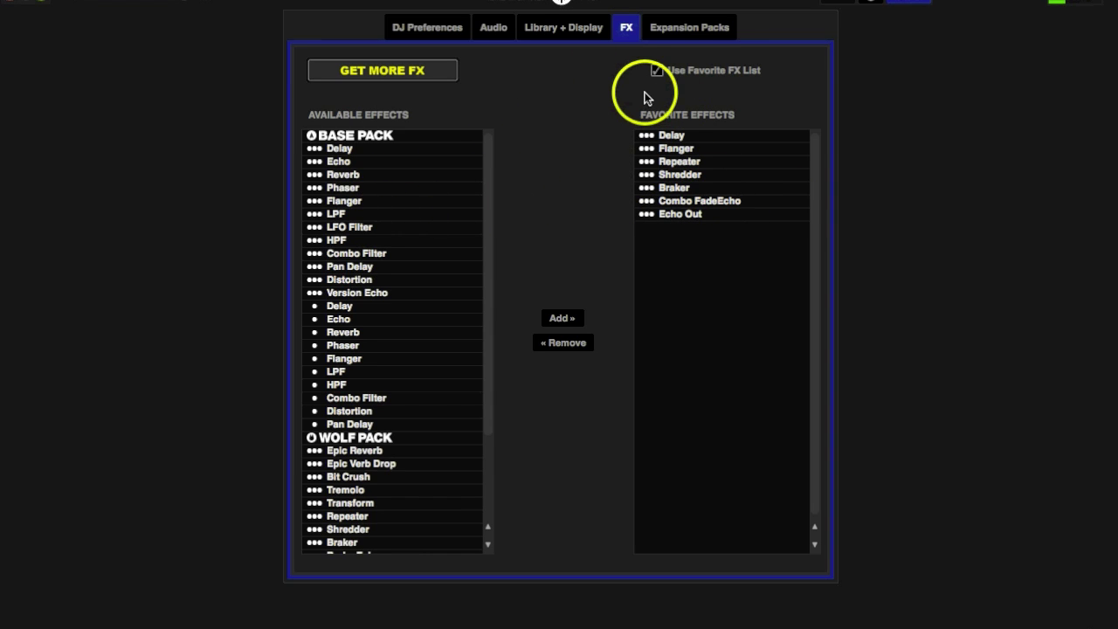
{"action": "left_click", "coordinate": [680, 36]}
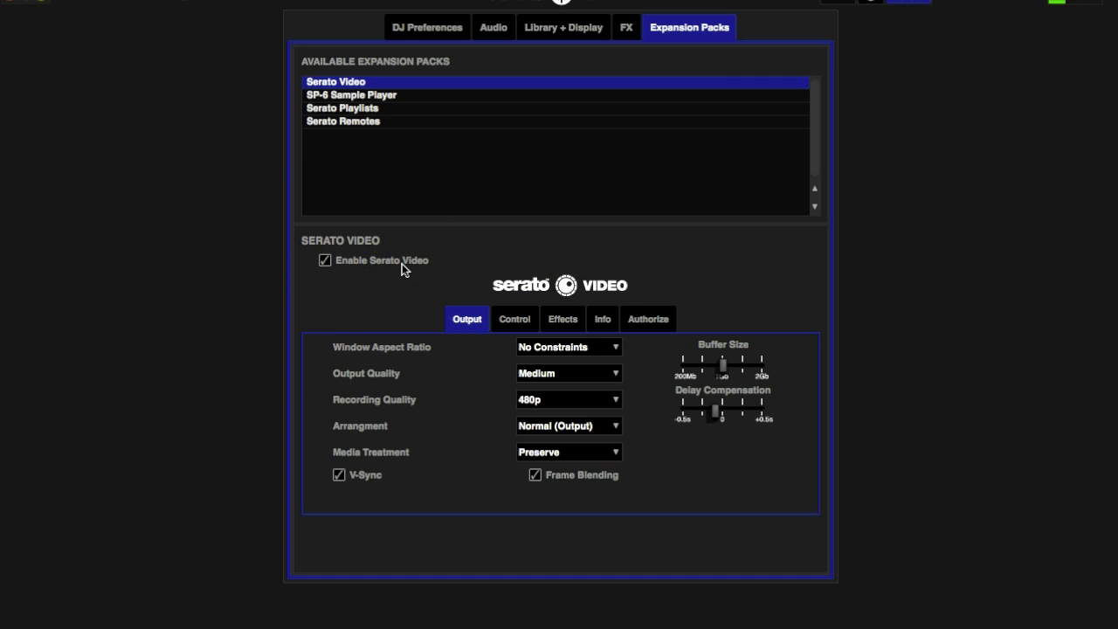
- Browse the SP-6 Sample Player, Serato Playlists and Serato Remotes packs, leaving Live Playlists switched off
{"action": "left_click", "coordinate": [372, 96]}
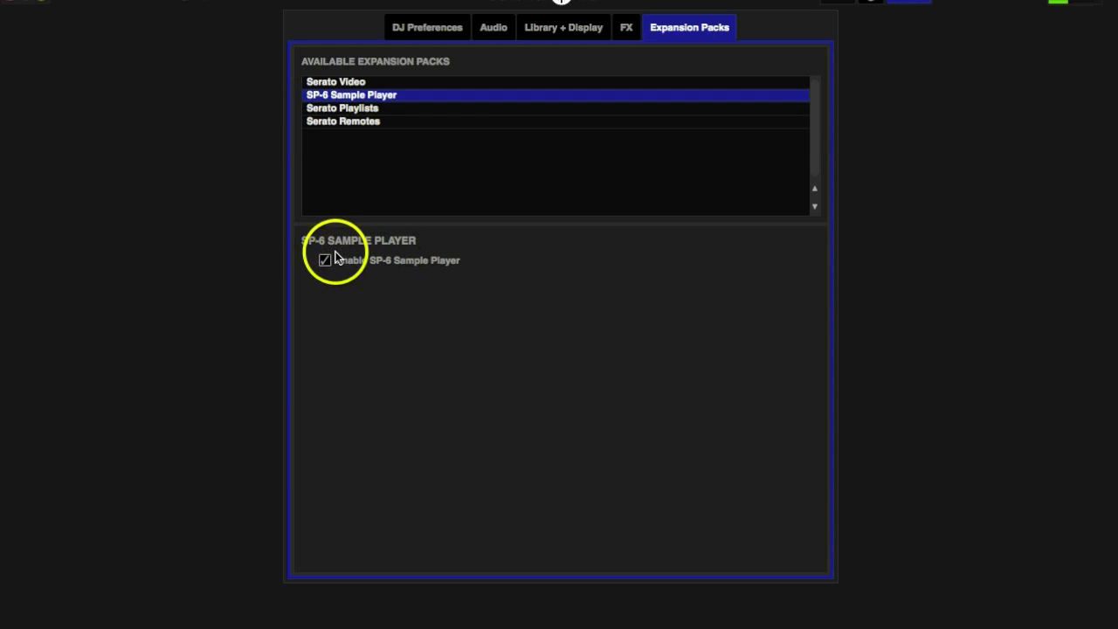
{"action": "left_click", "coordinate": [343, 108]}
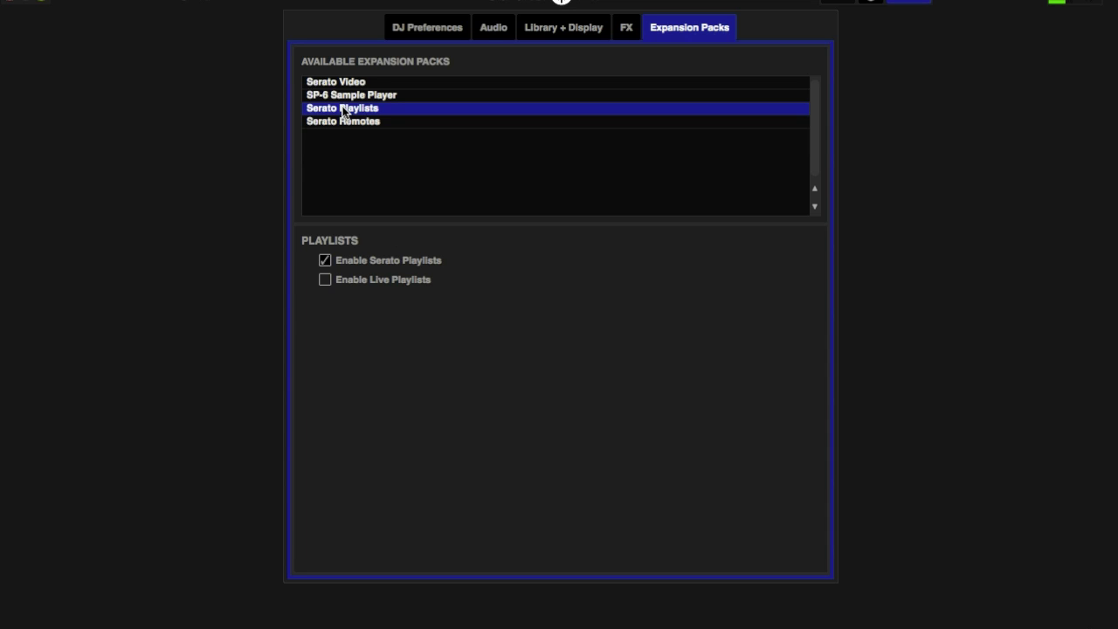
{"action": "left_click", "coordinate": [326, 280]}
{"action": "left_click", "coordinate": [325, 281]}
{"action": "left_click", "coordinate": [333, 123]}
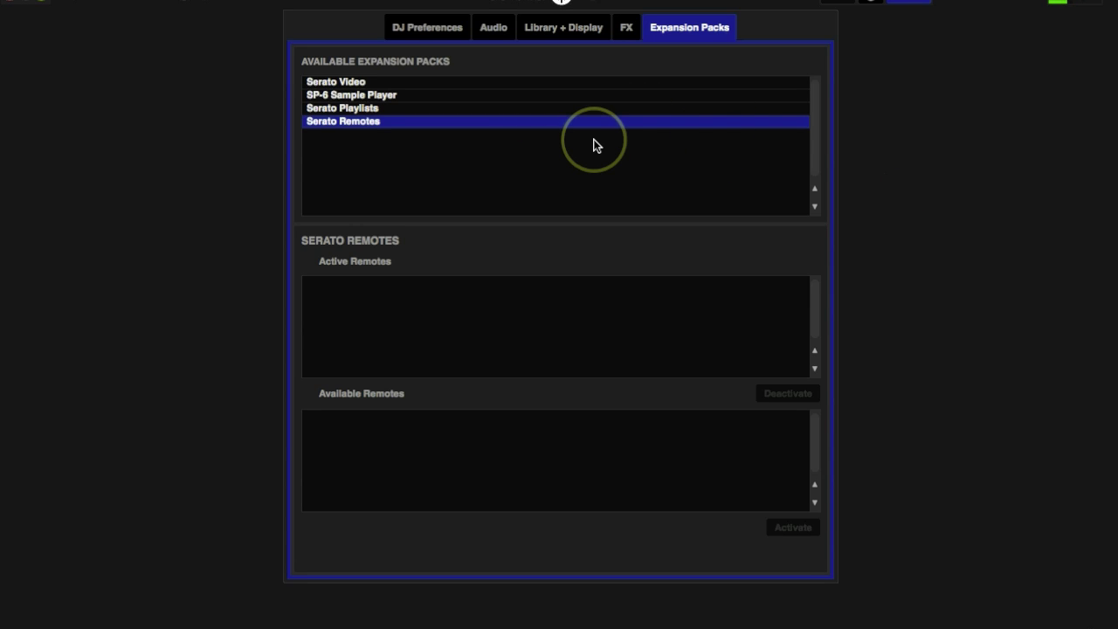
{"action": "left_click", "coordinate": [419, 29]}
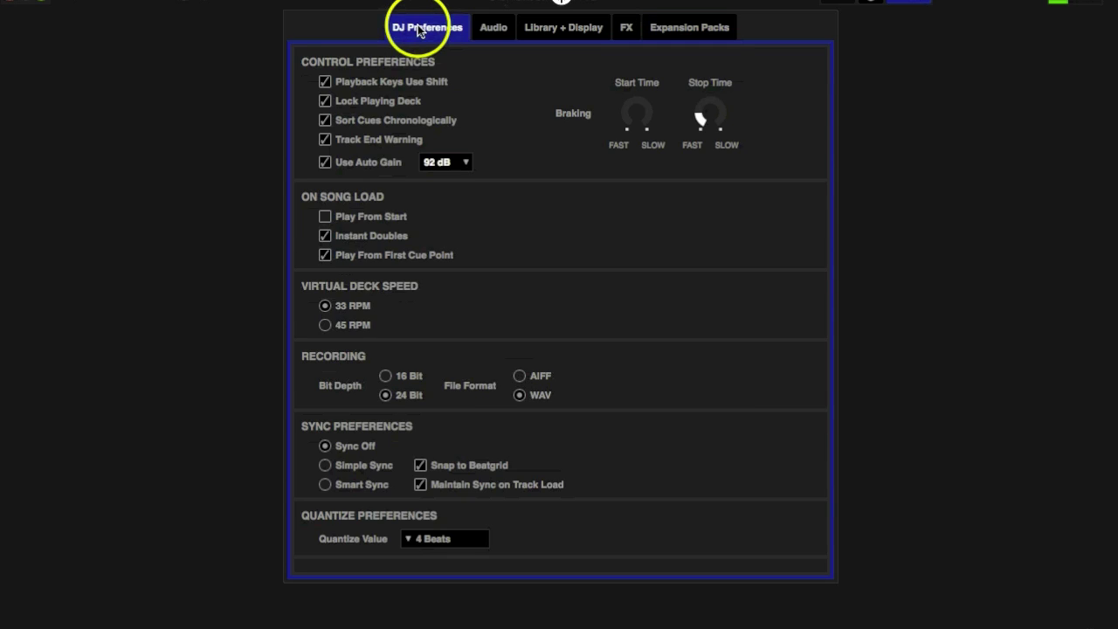
{"action": "left_click", "coordinate": [491, 29]}
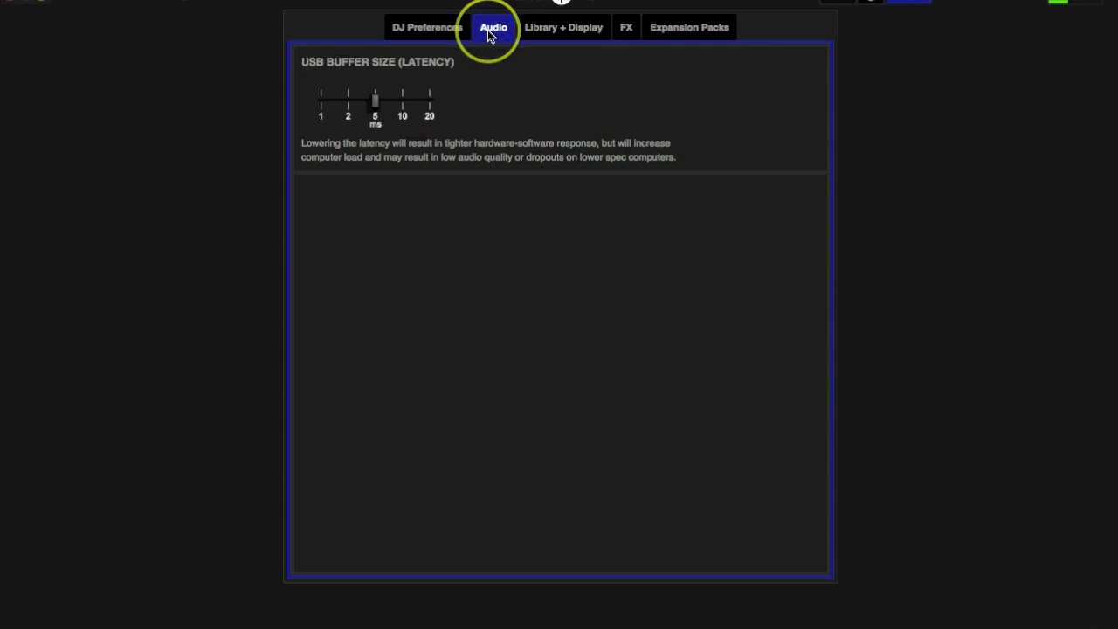
{"action": "left_click", "coordinate": [562, 35]}
{"action": "left_click", "coordinate": [623, 34]}
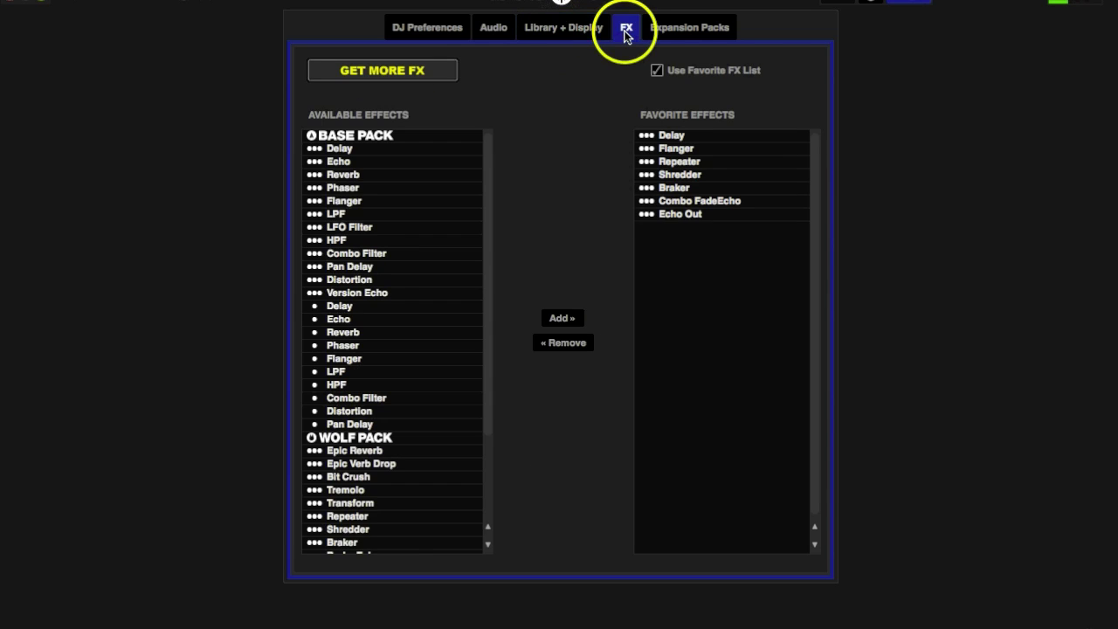
{"action": "left_click", "coordinate": [691, 30]}
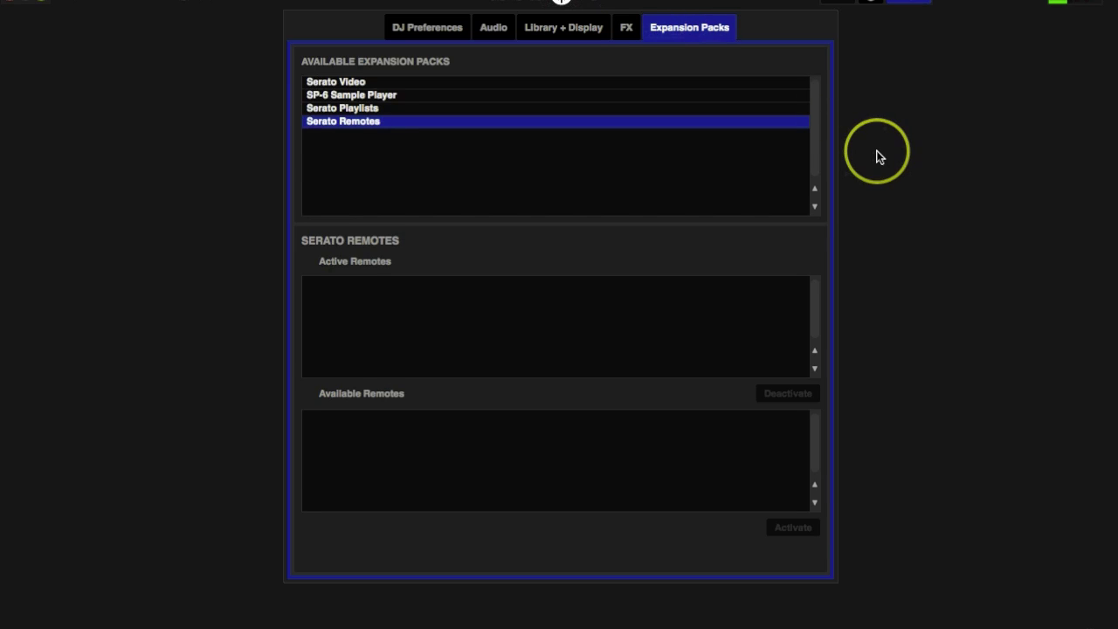